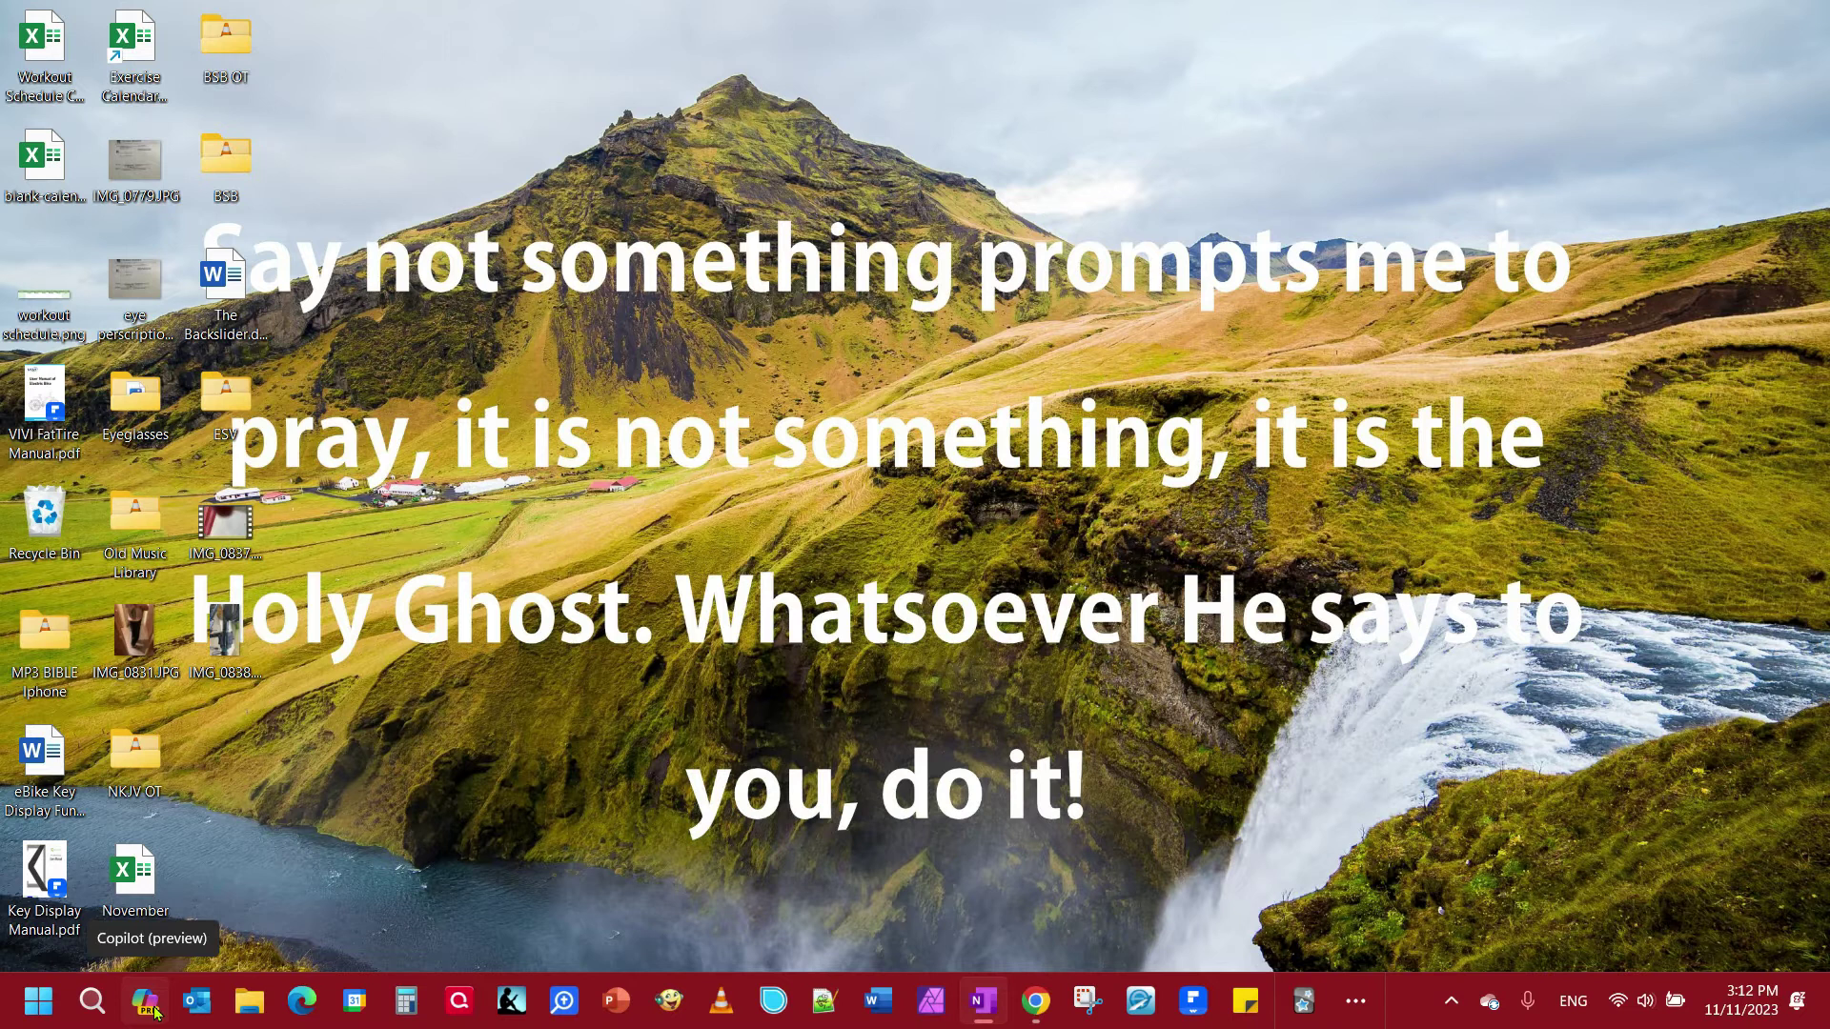
# - Preview and close the Copilot sidebar, then open Settings to Personalization > Taskbar
pyautogui.click(153, 1009)
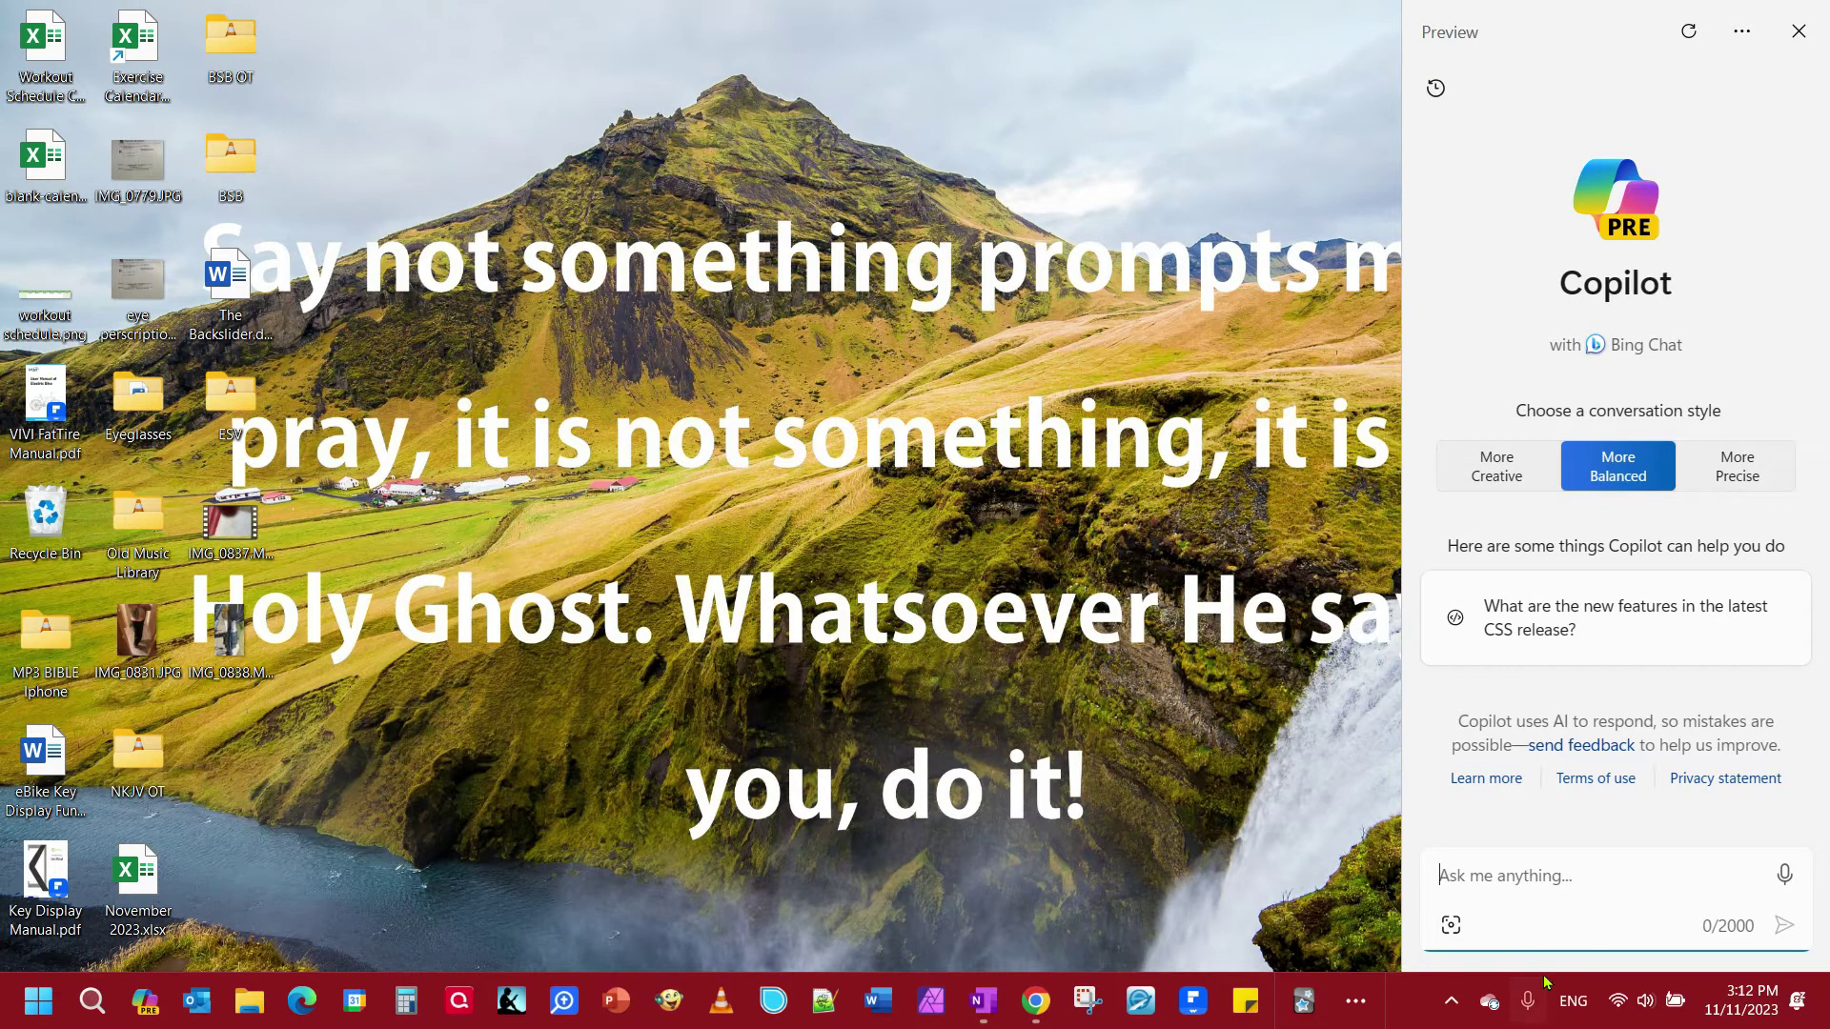
pyautogui.click(1802, 35)
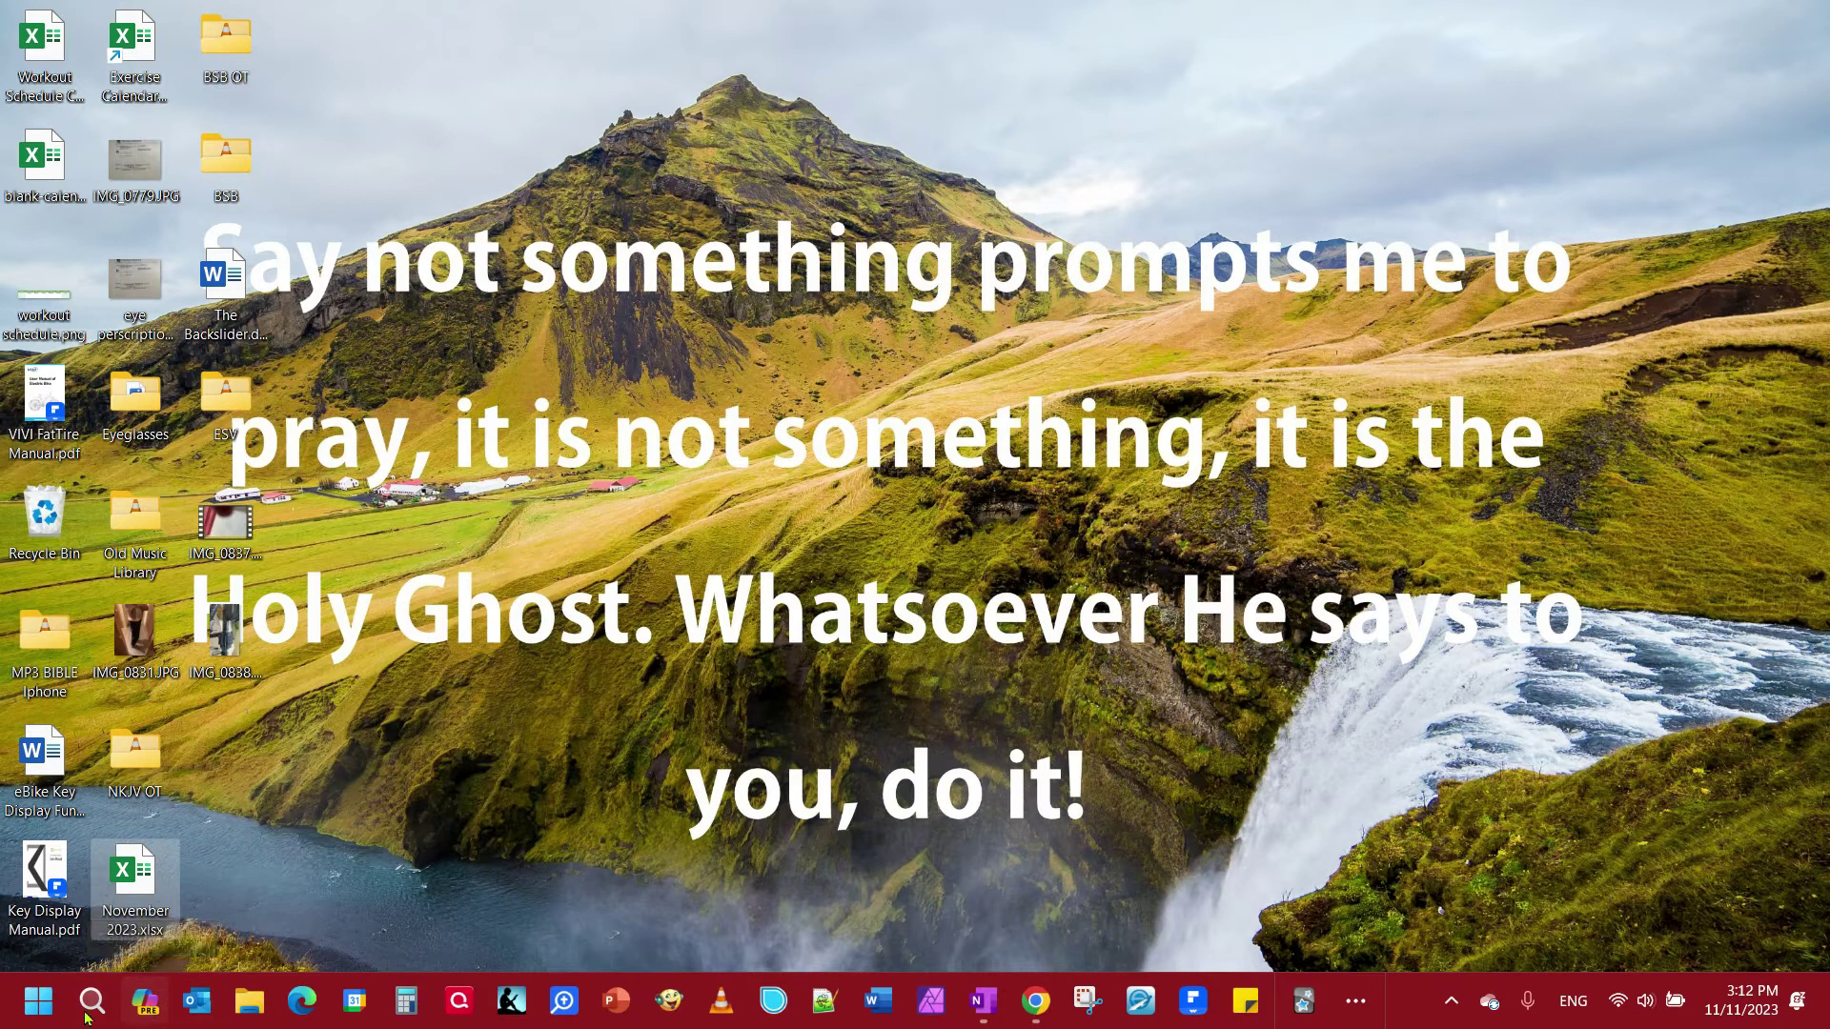
pyautogui.click(33, 1012)
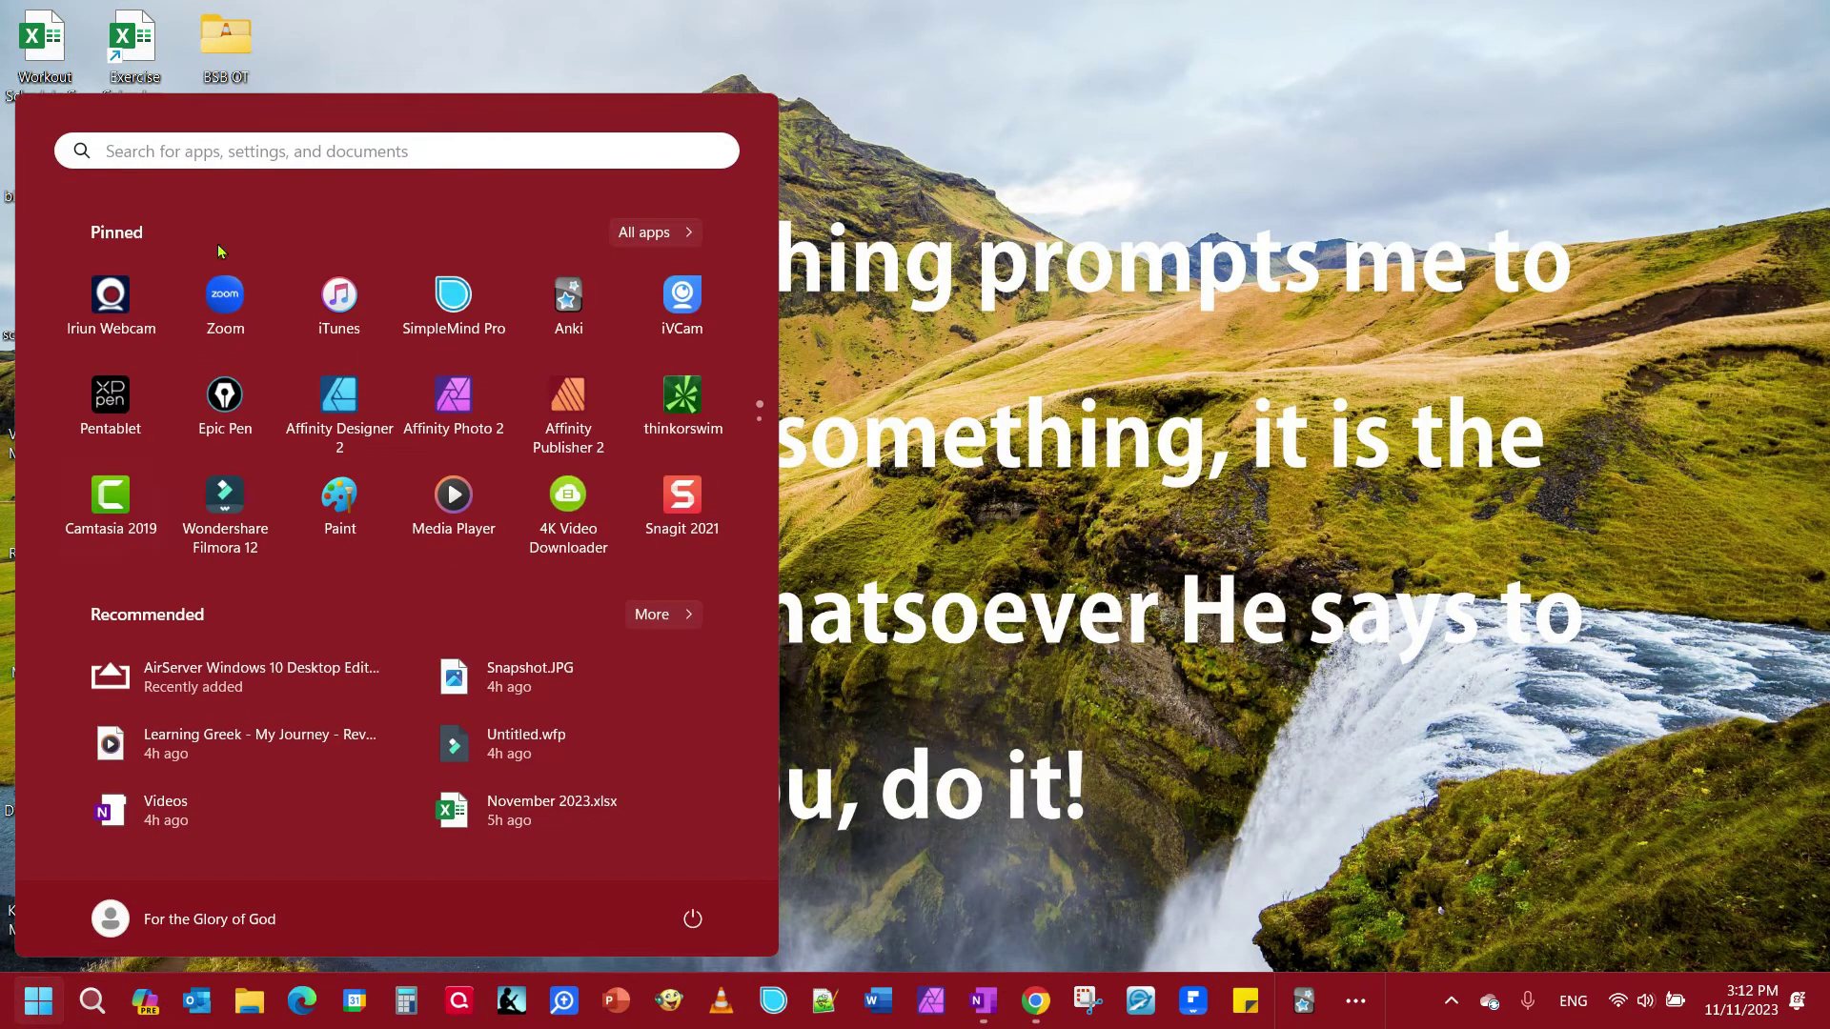
pyautogui.click(234, 150)
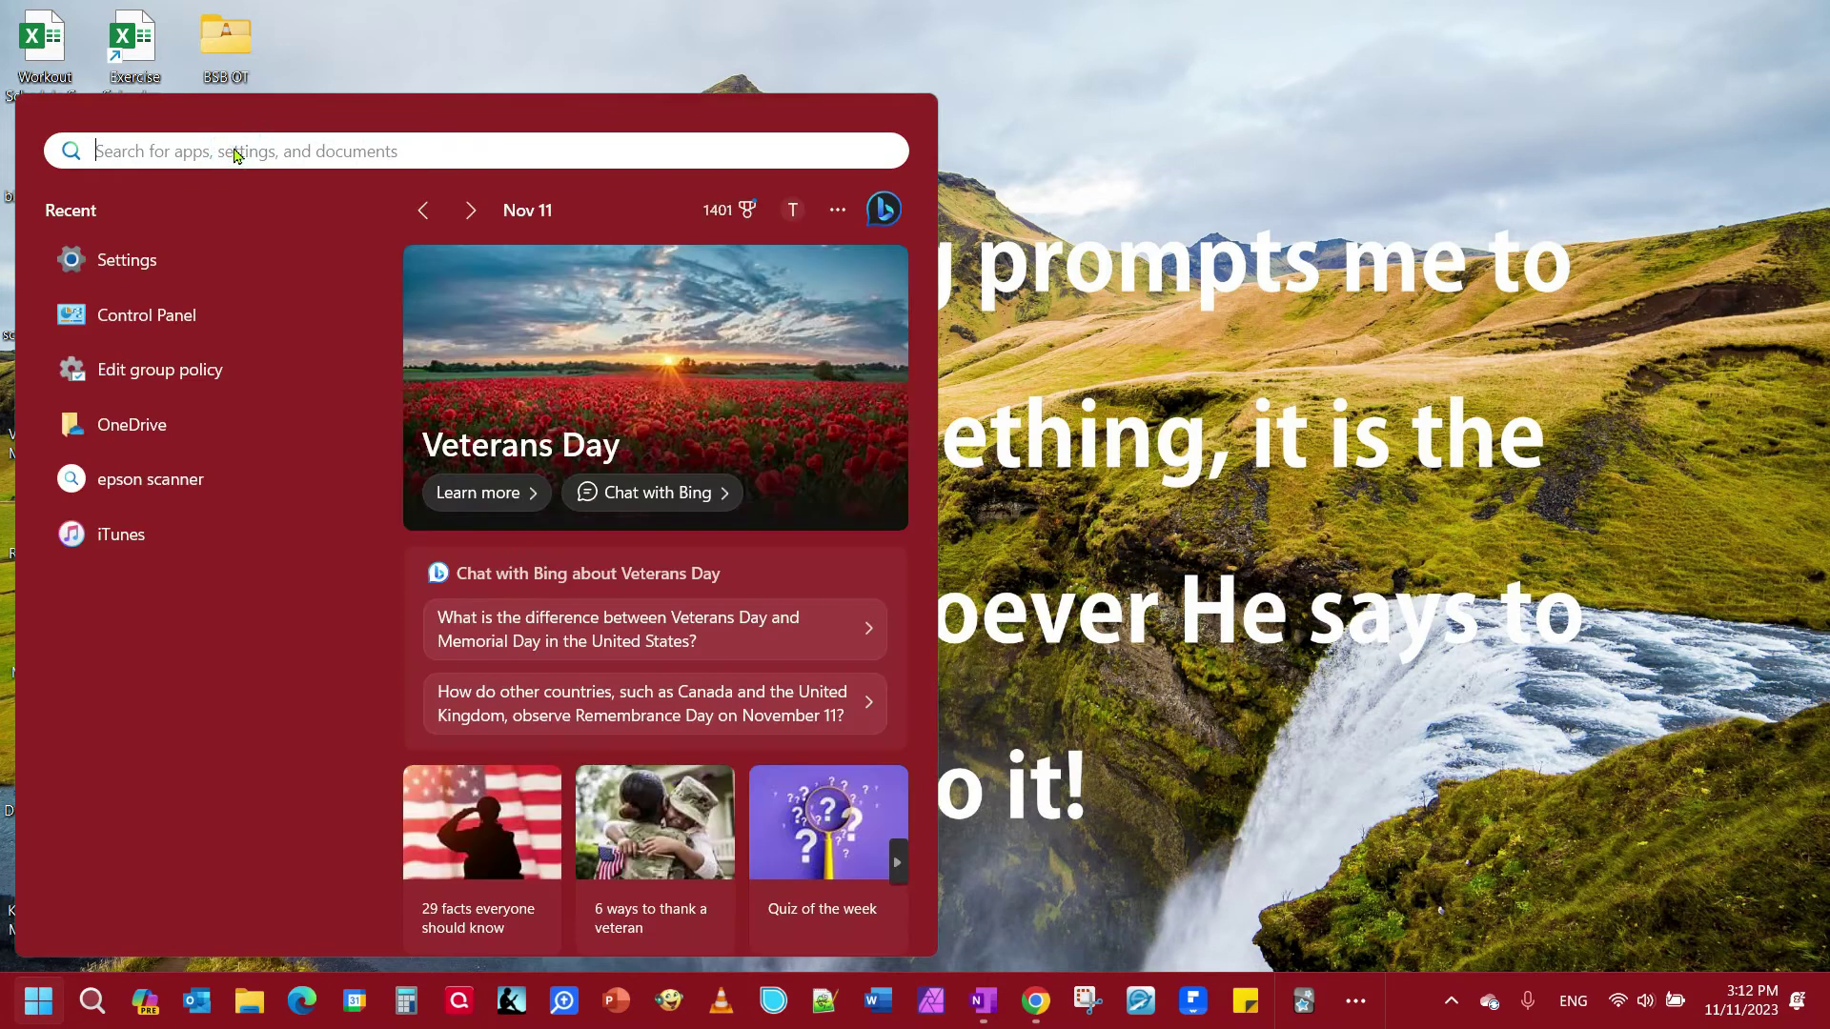
pyautogui.write('sett')
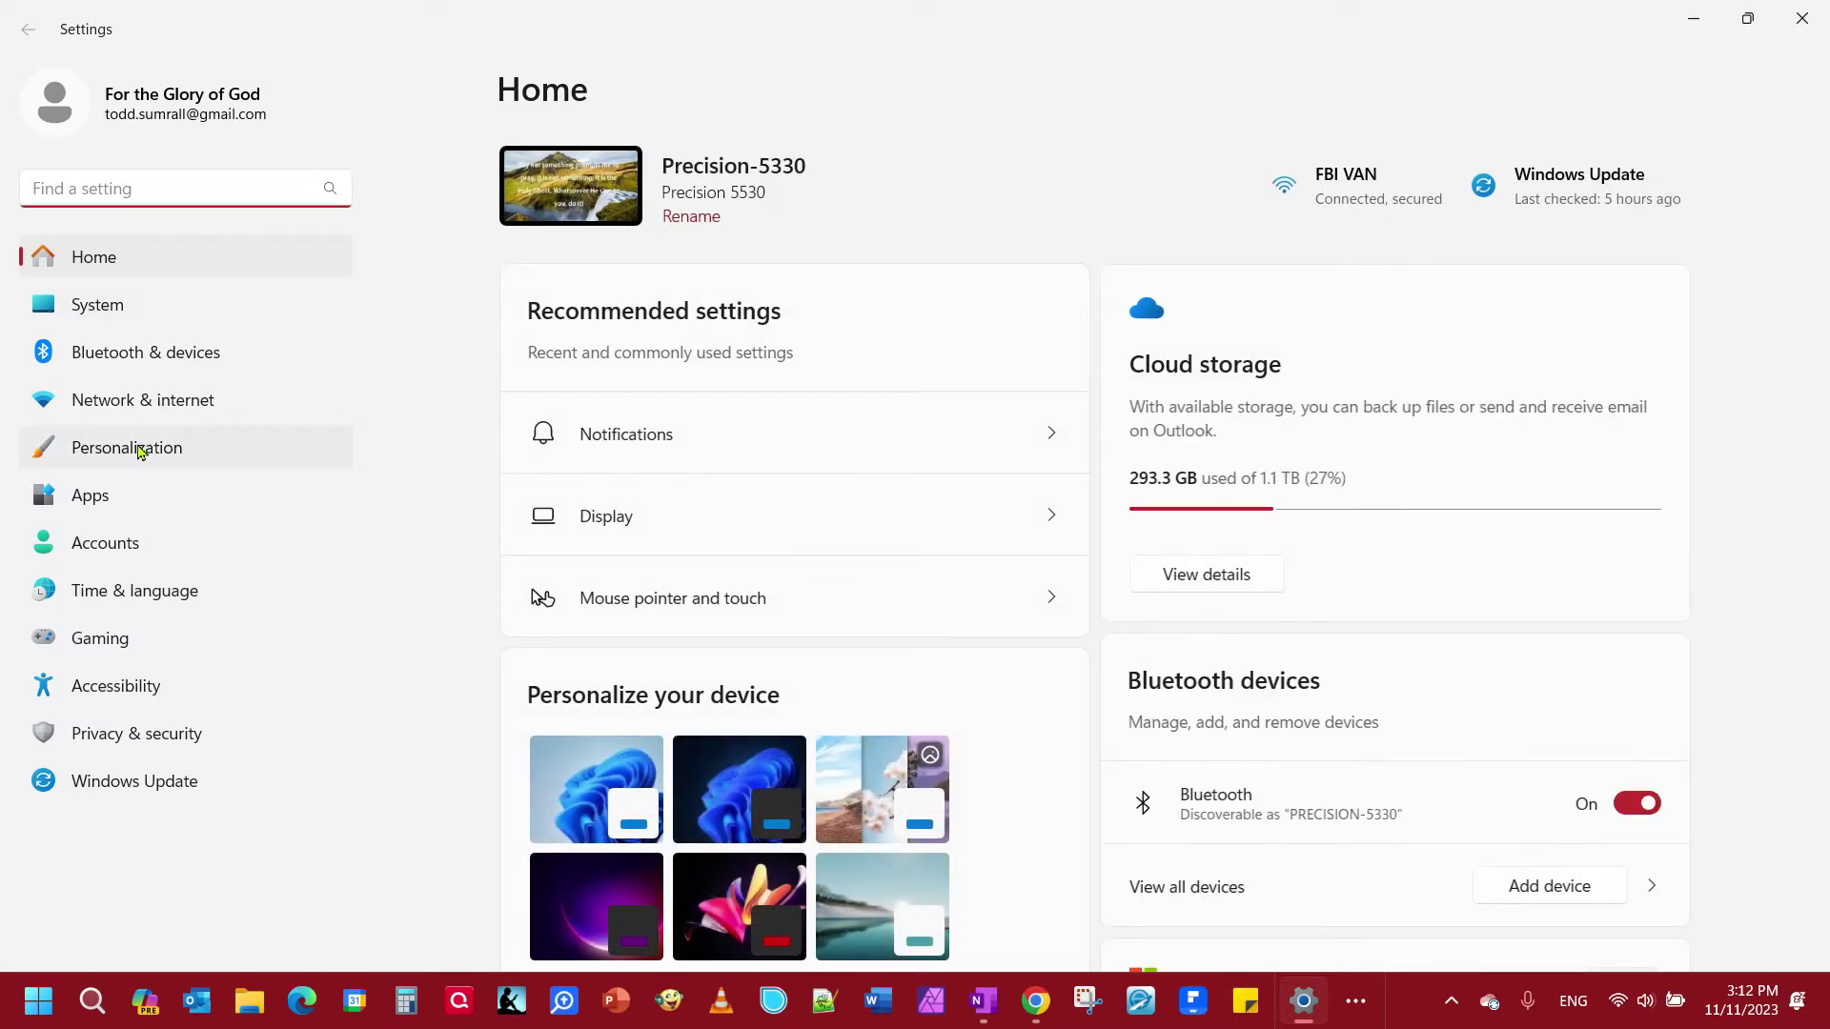
pyautogui.click(140, 450)
pyautogui.scroll(-3, 1266, 558)
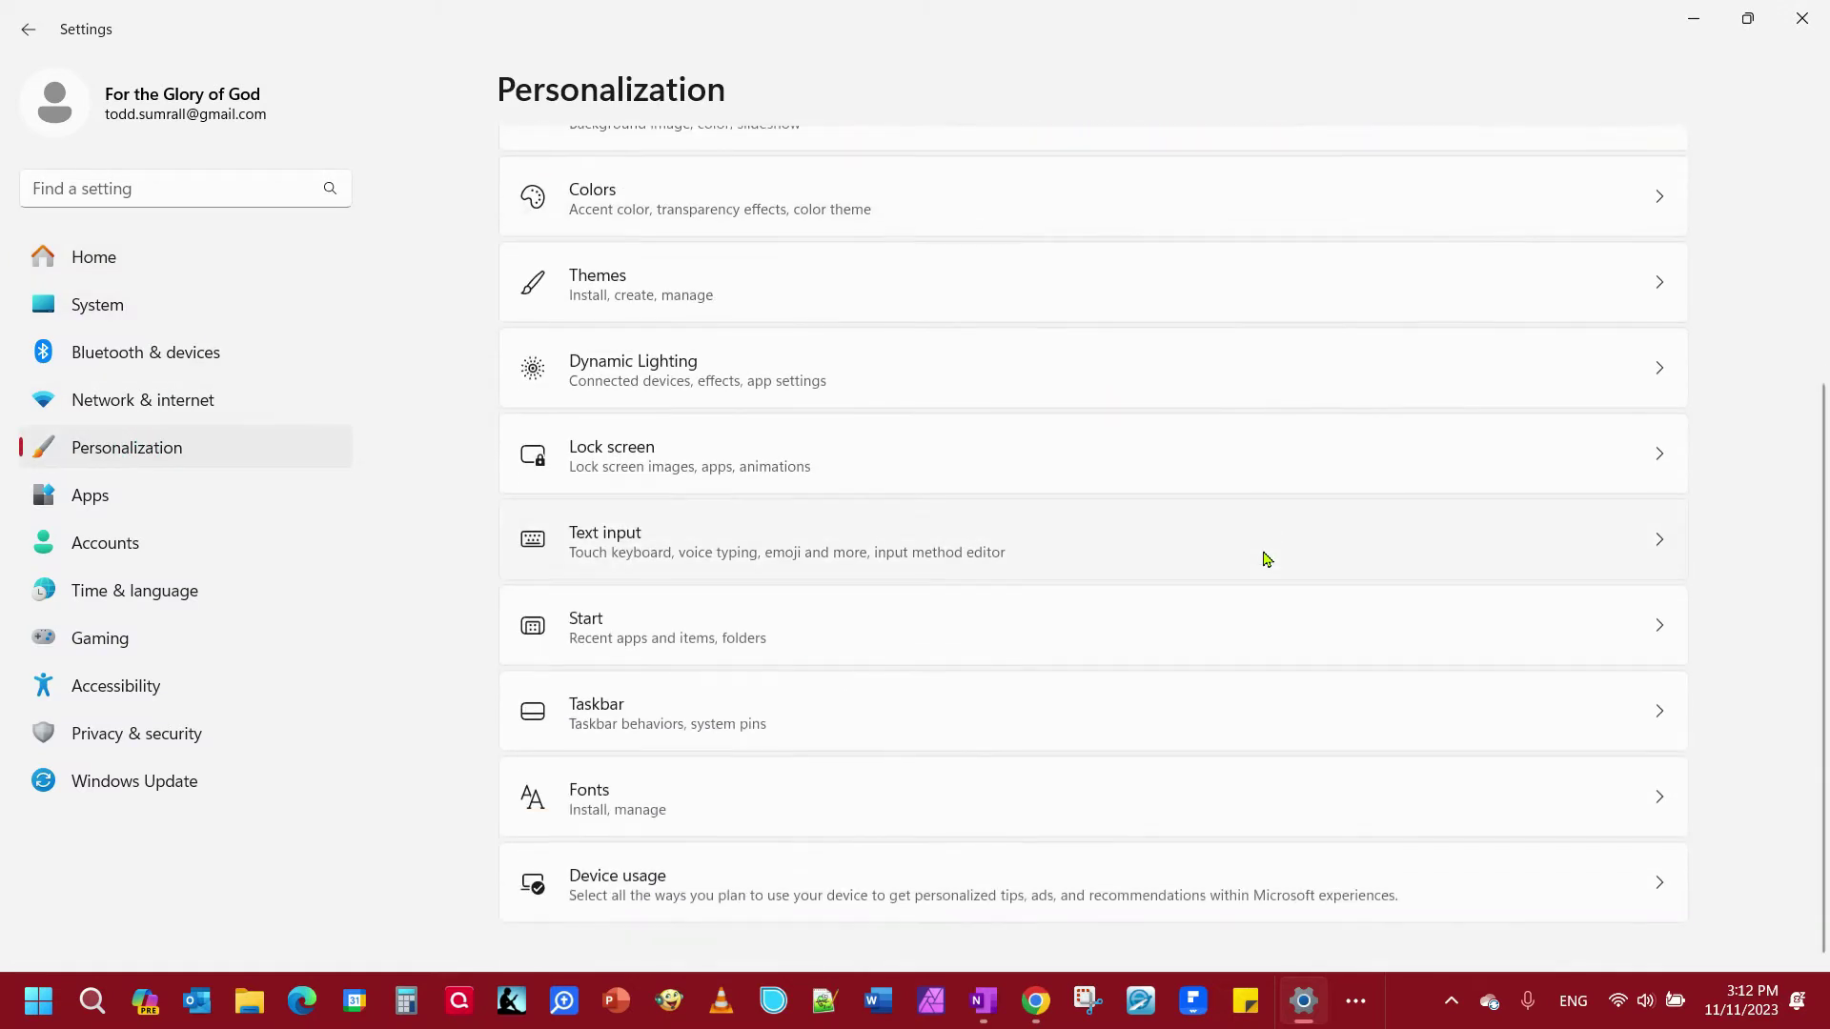
pyautogui.click(1155, 714)
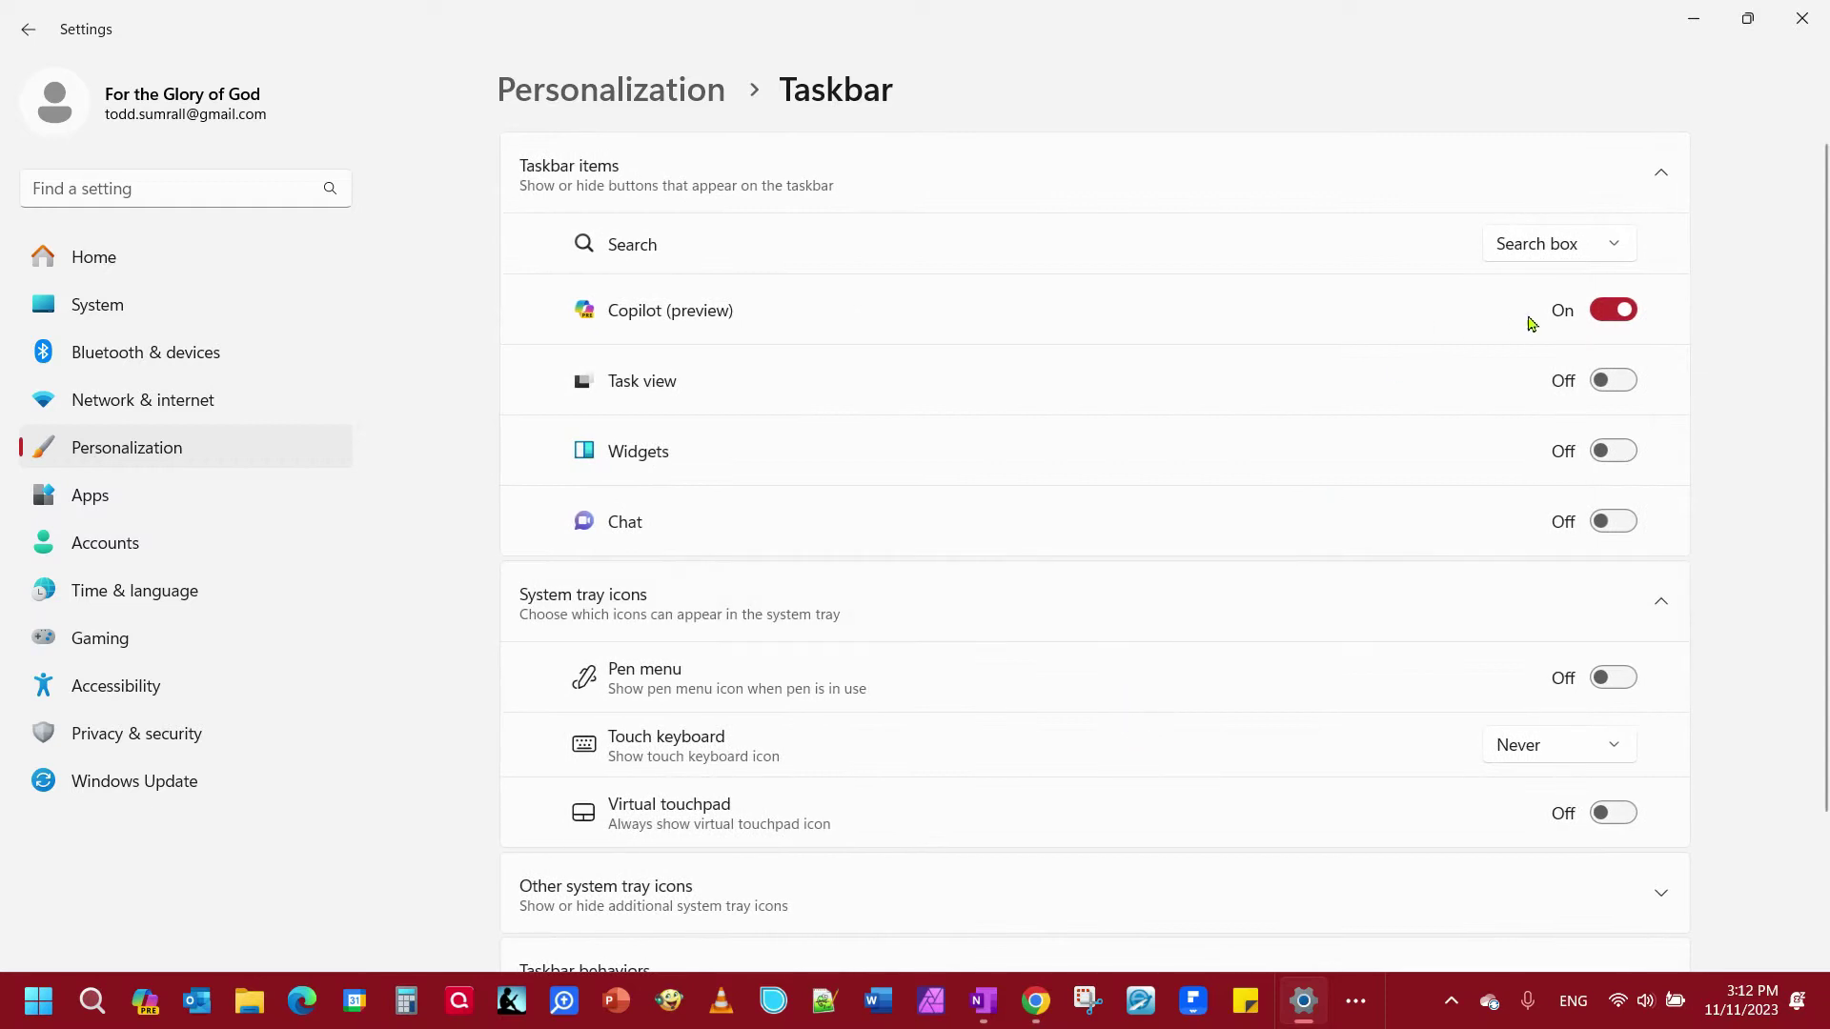
# - Toggle the Copilot taskbar switch off and on, leaving it shown, and close Settings
pyautogui.click(1608, 315)
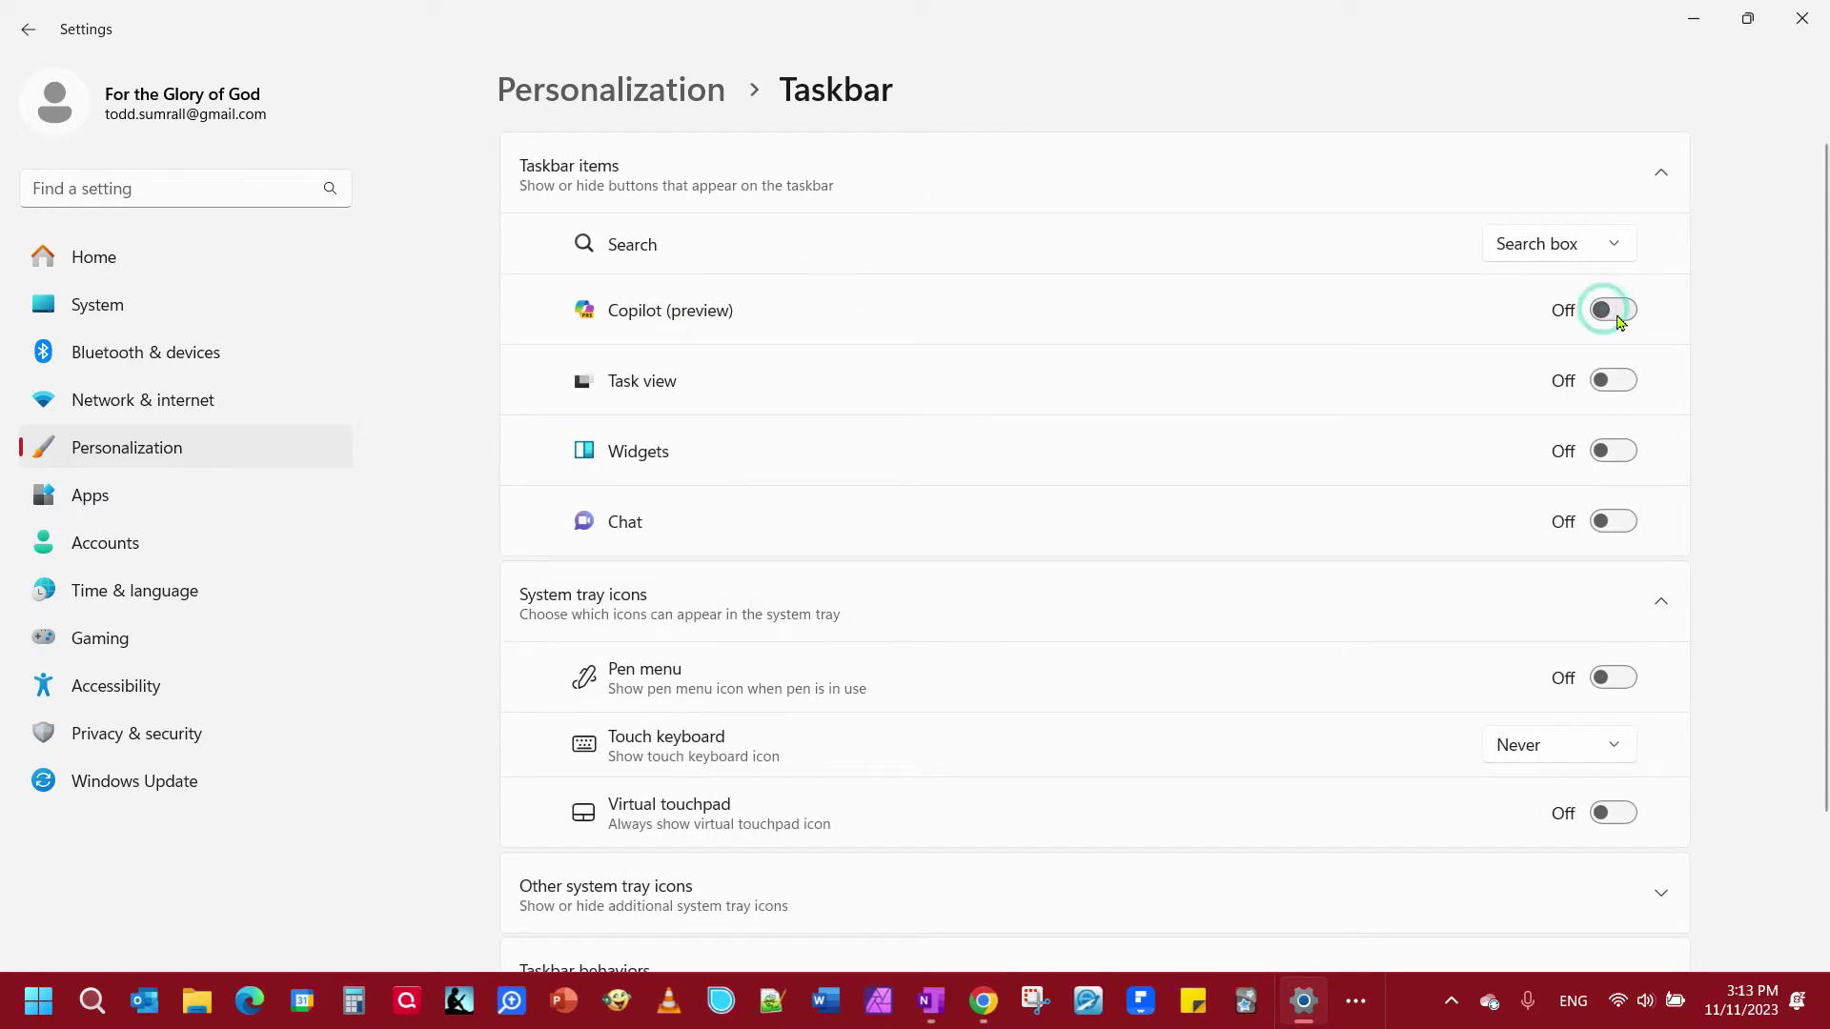
pyautogui.click(1611, 311)
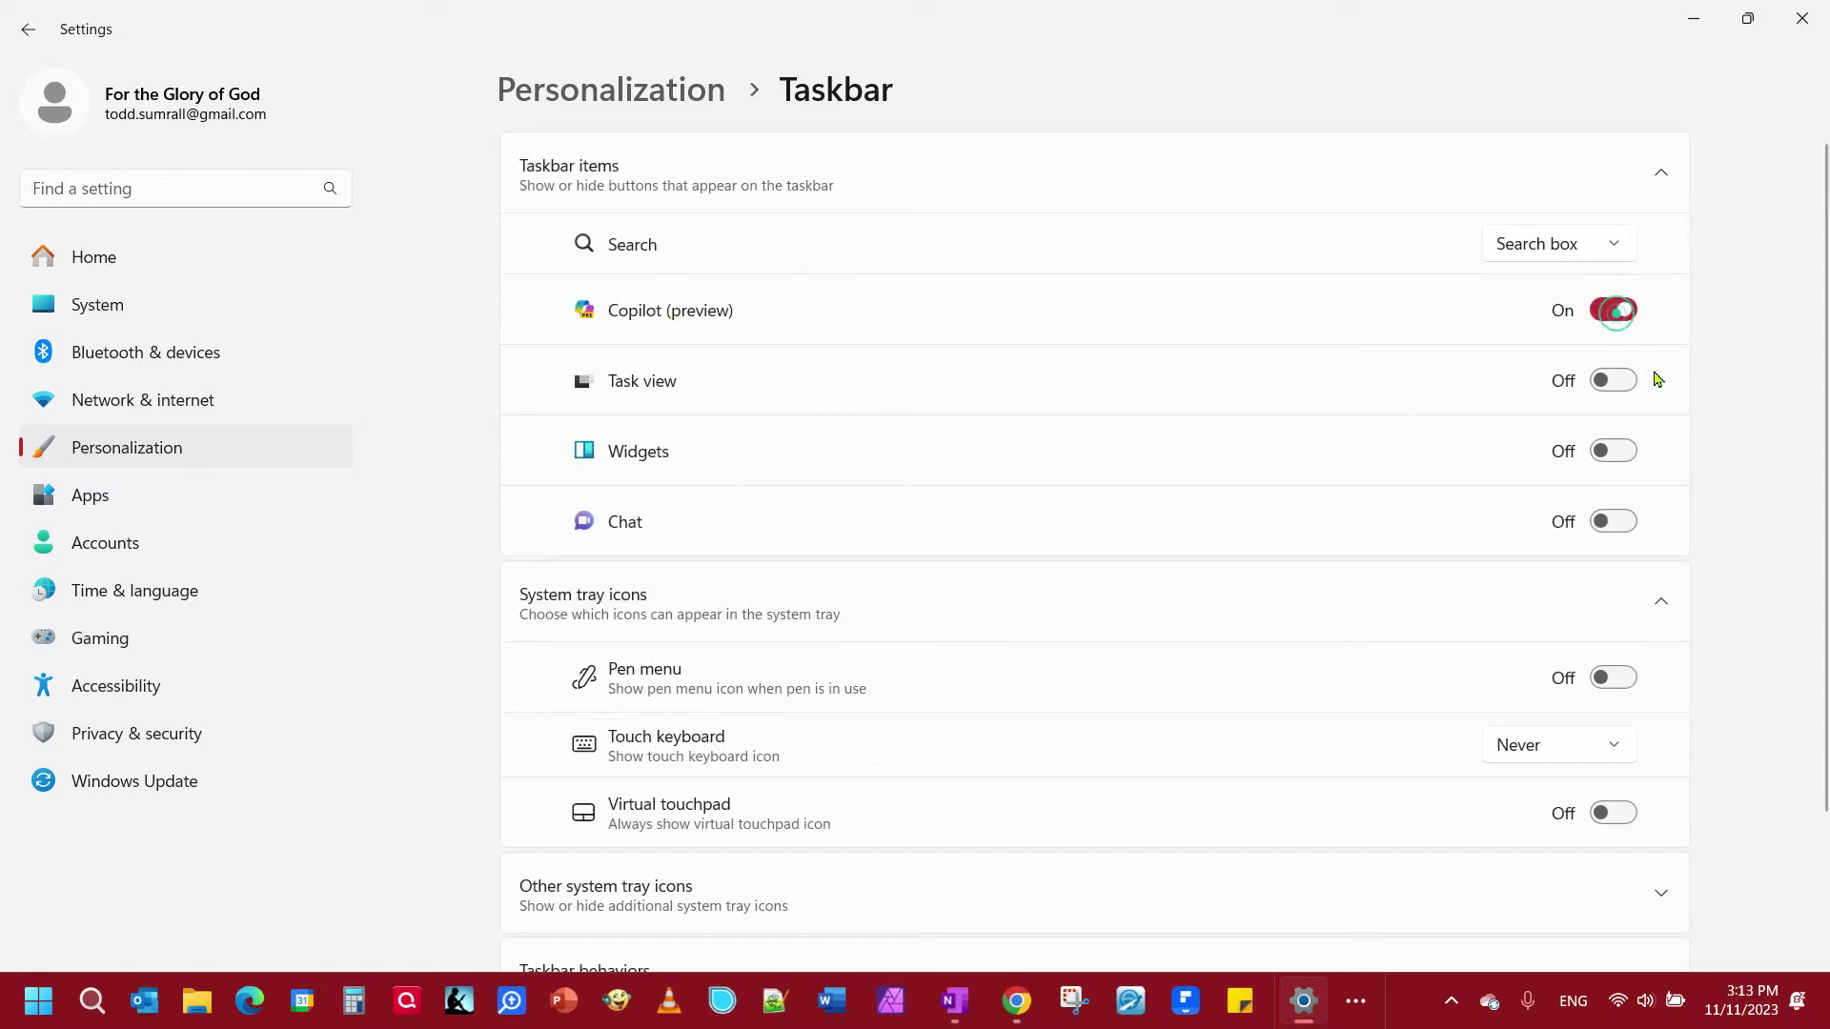
pyautogui.click(1611, 315)
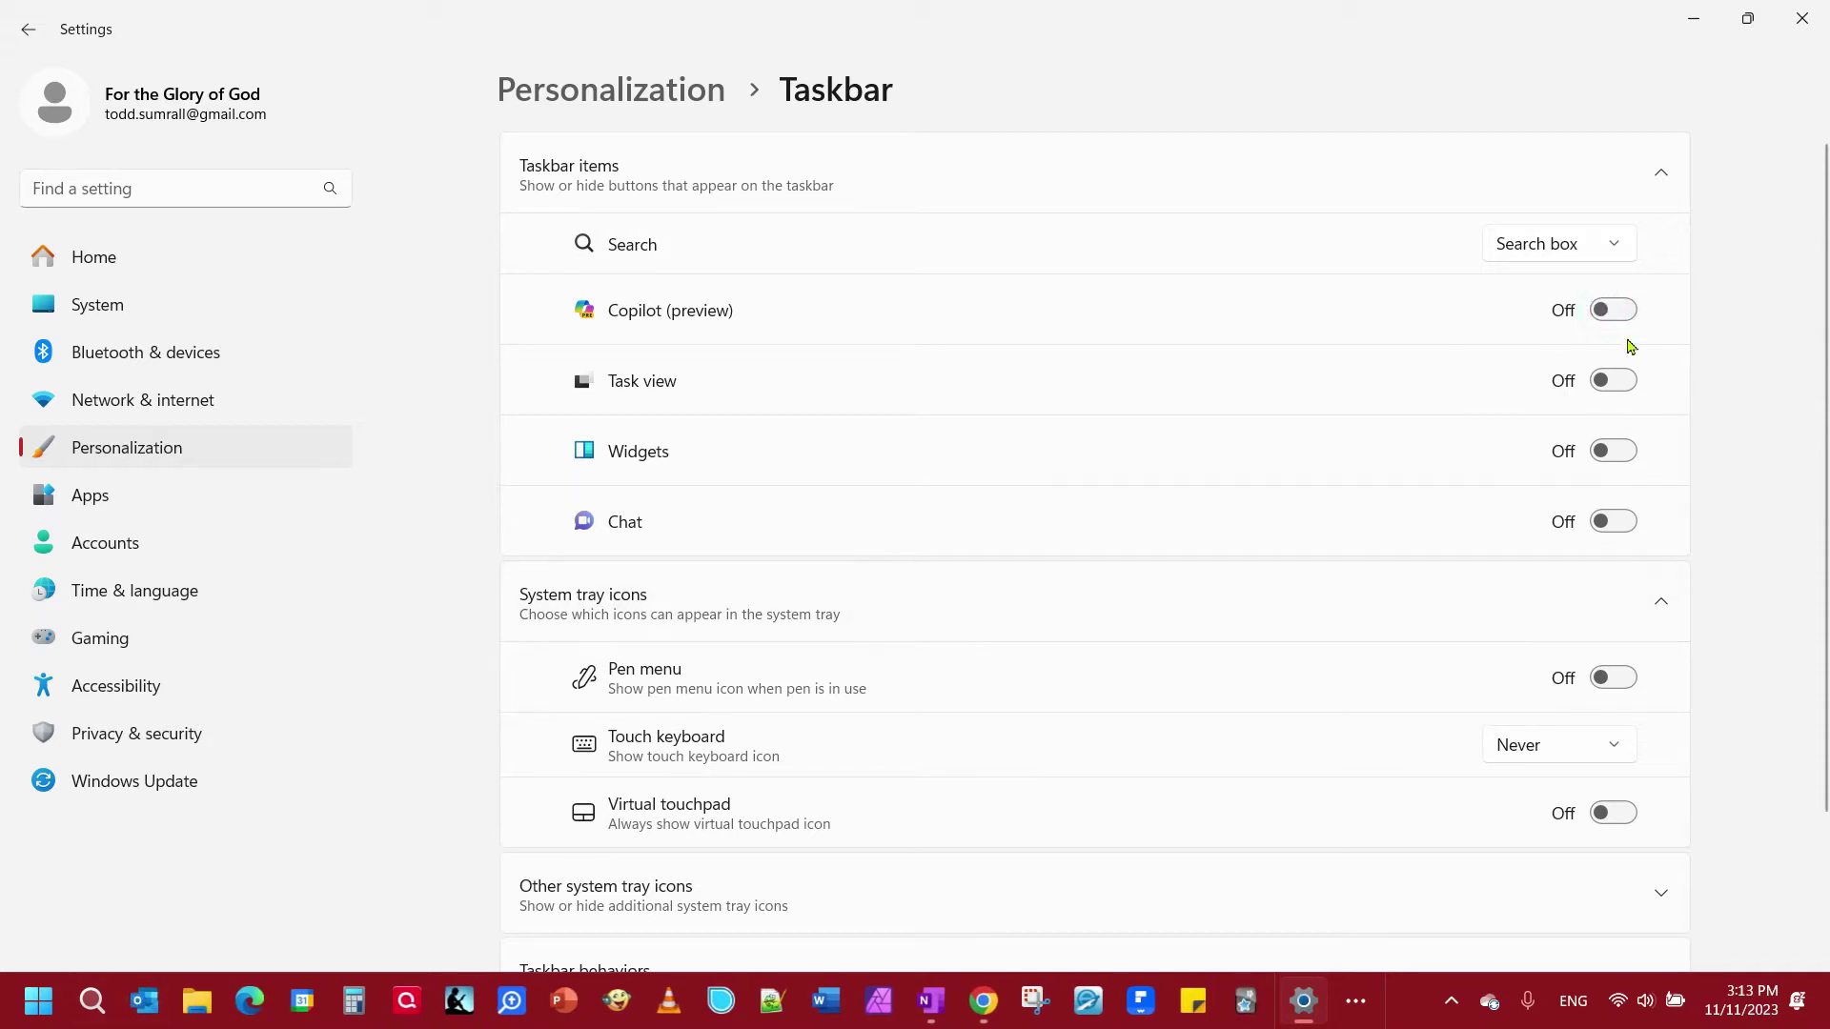
pyautogui.click(1613, 311)
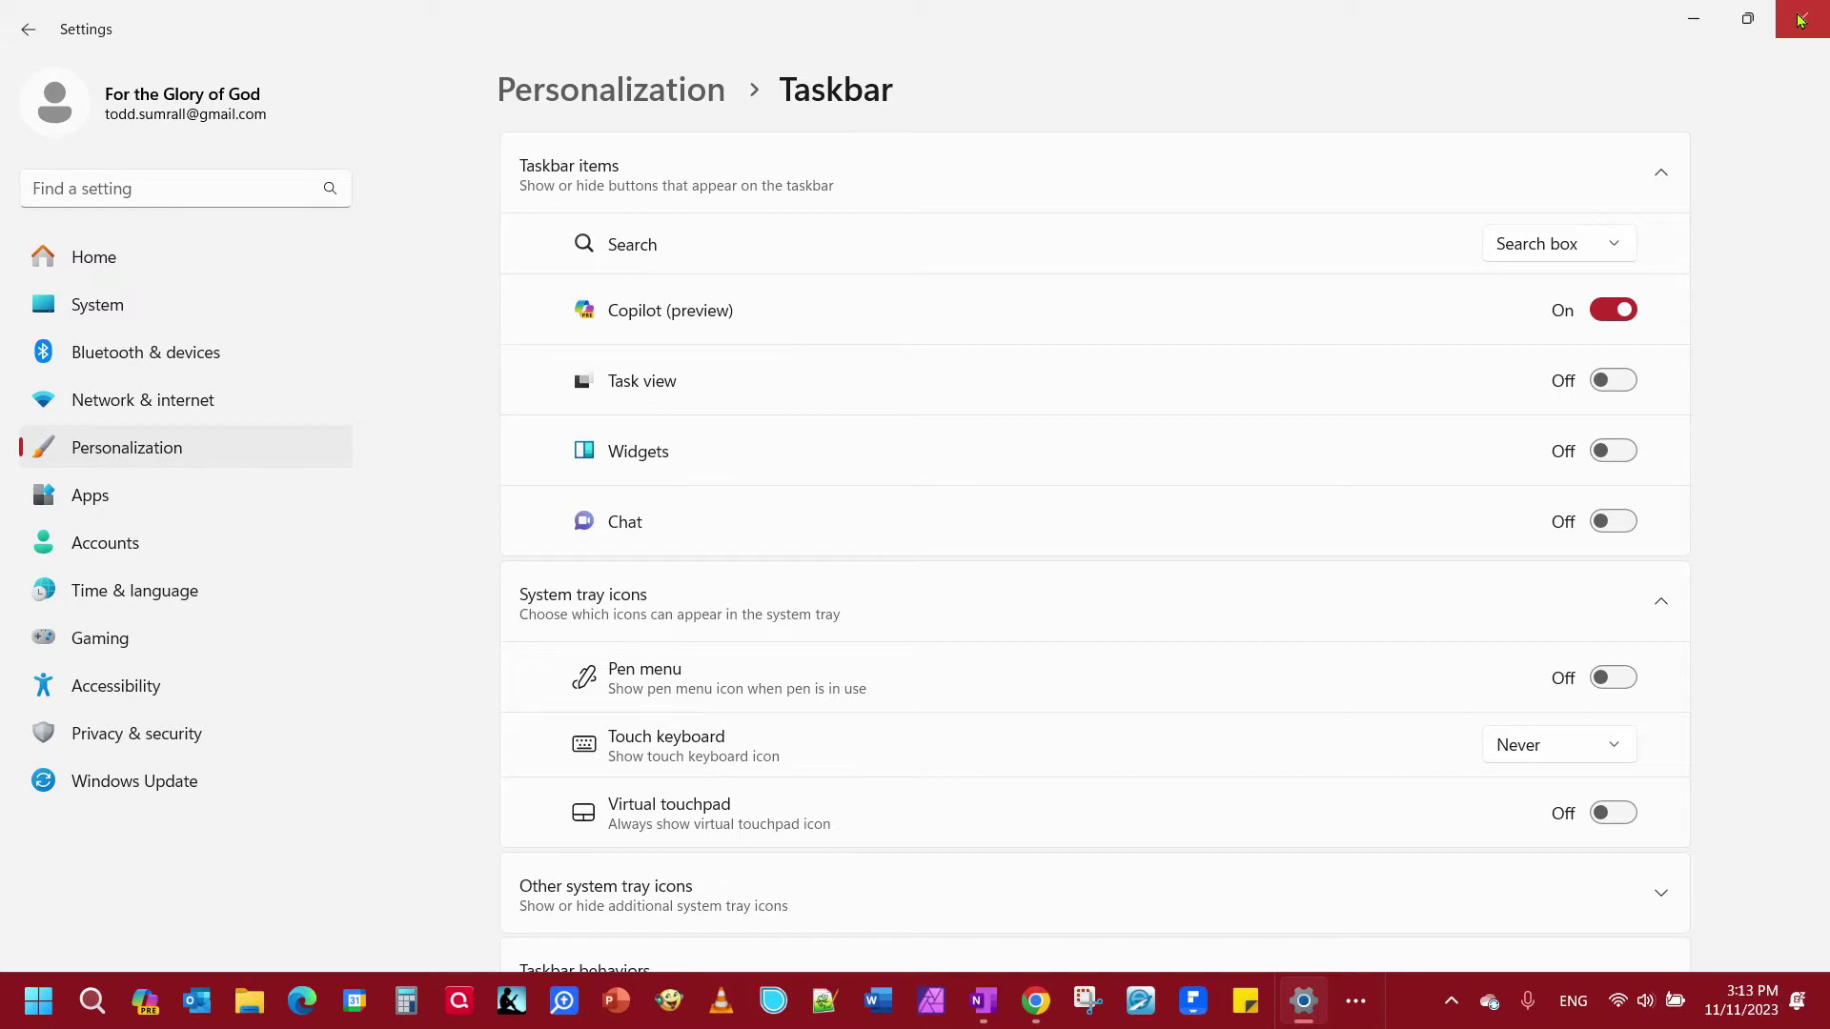
pyautogui.click(1800, 19)
# - Search 'group' from Start and launch Edit group policy
pyautogui.click(39, 1002)
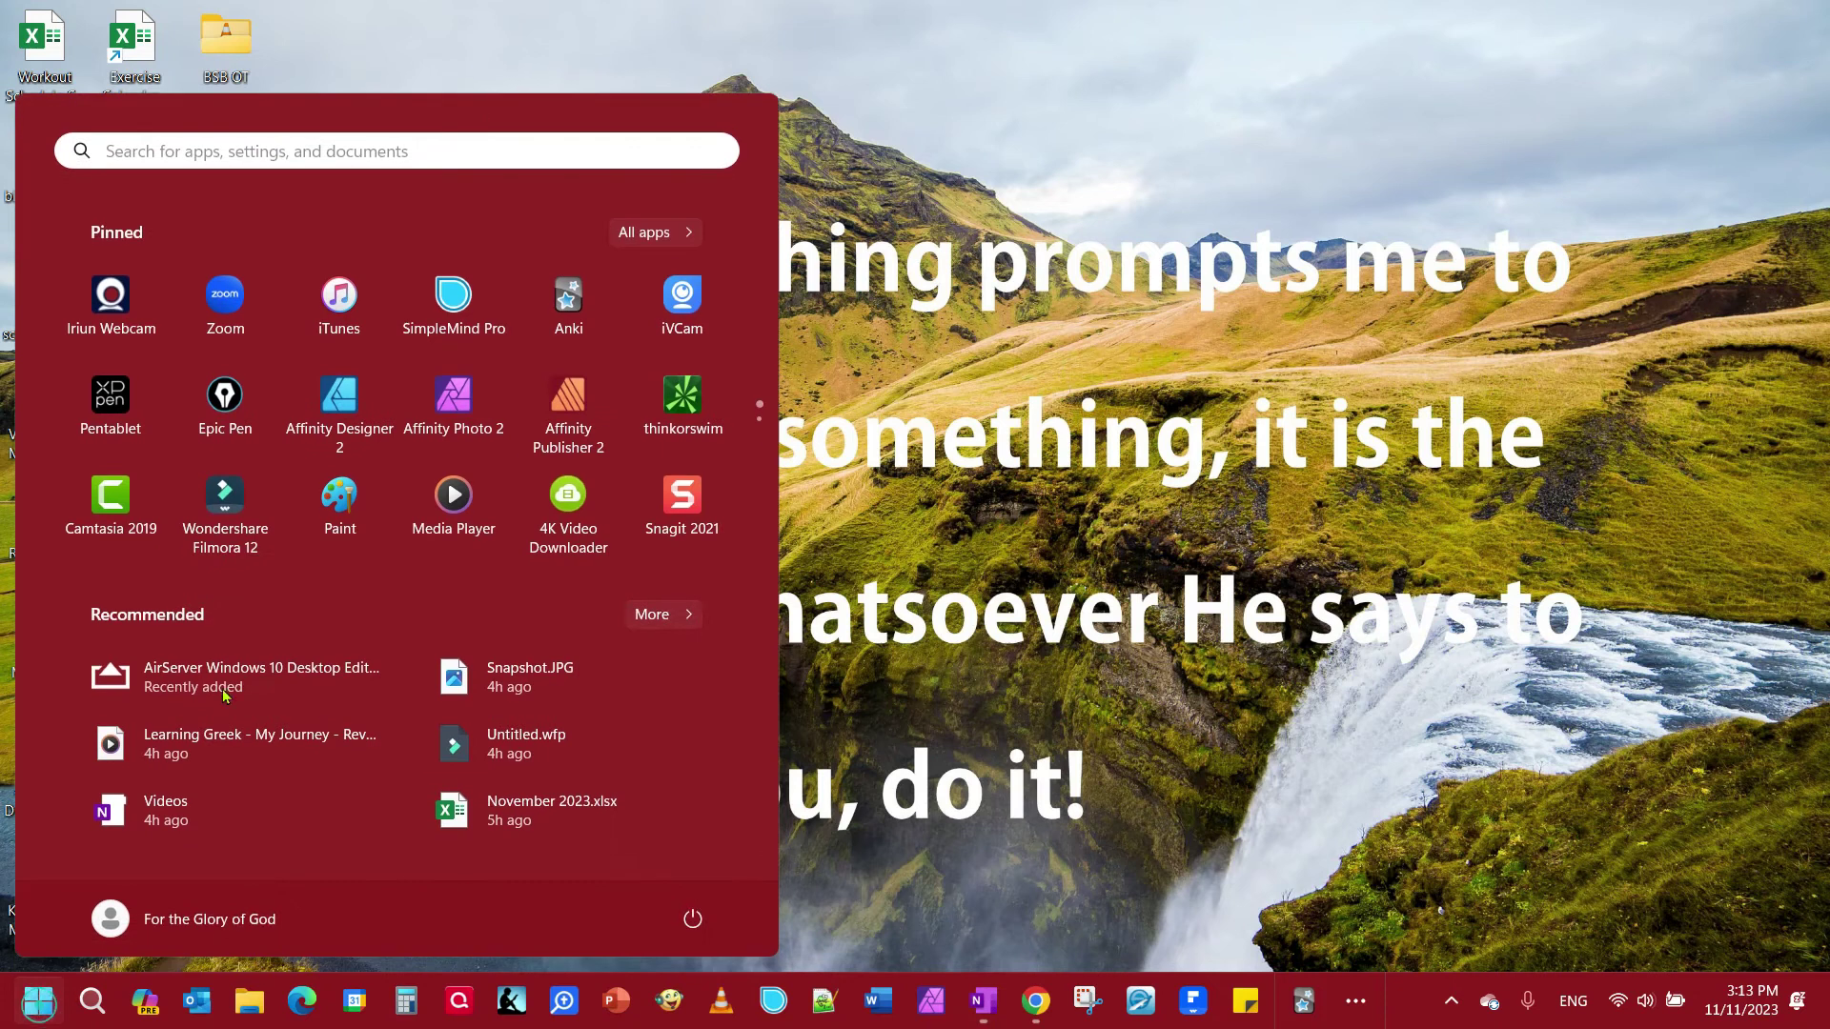
pyautogui.click(253, 157)
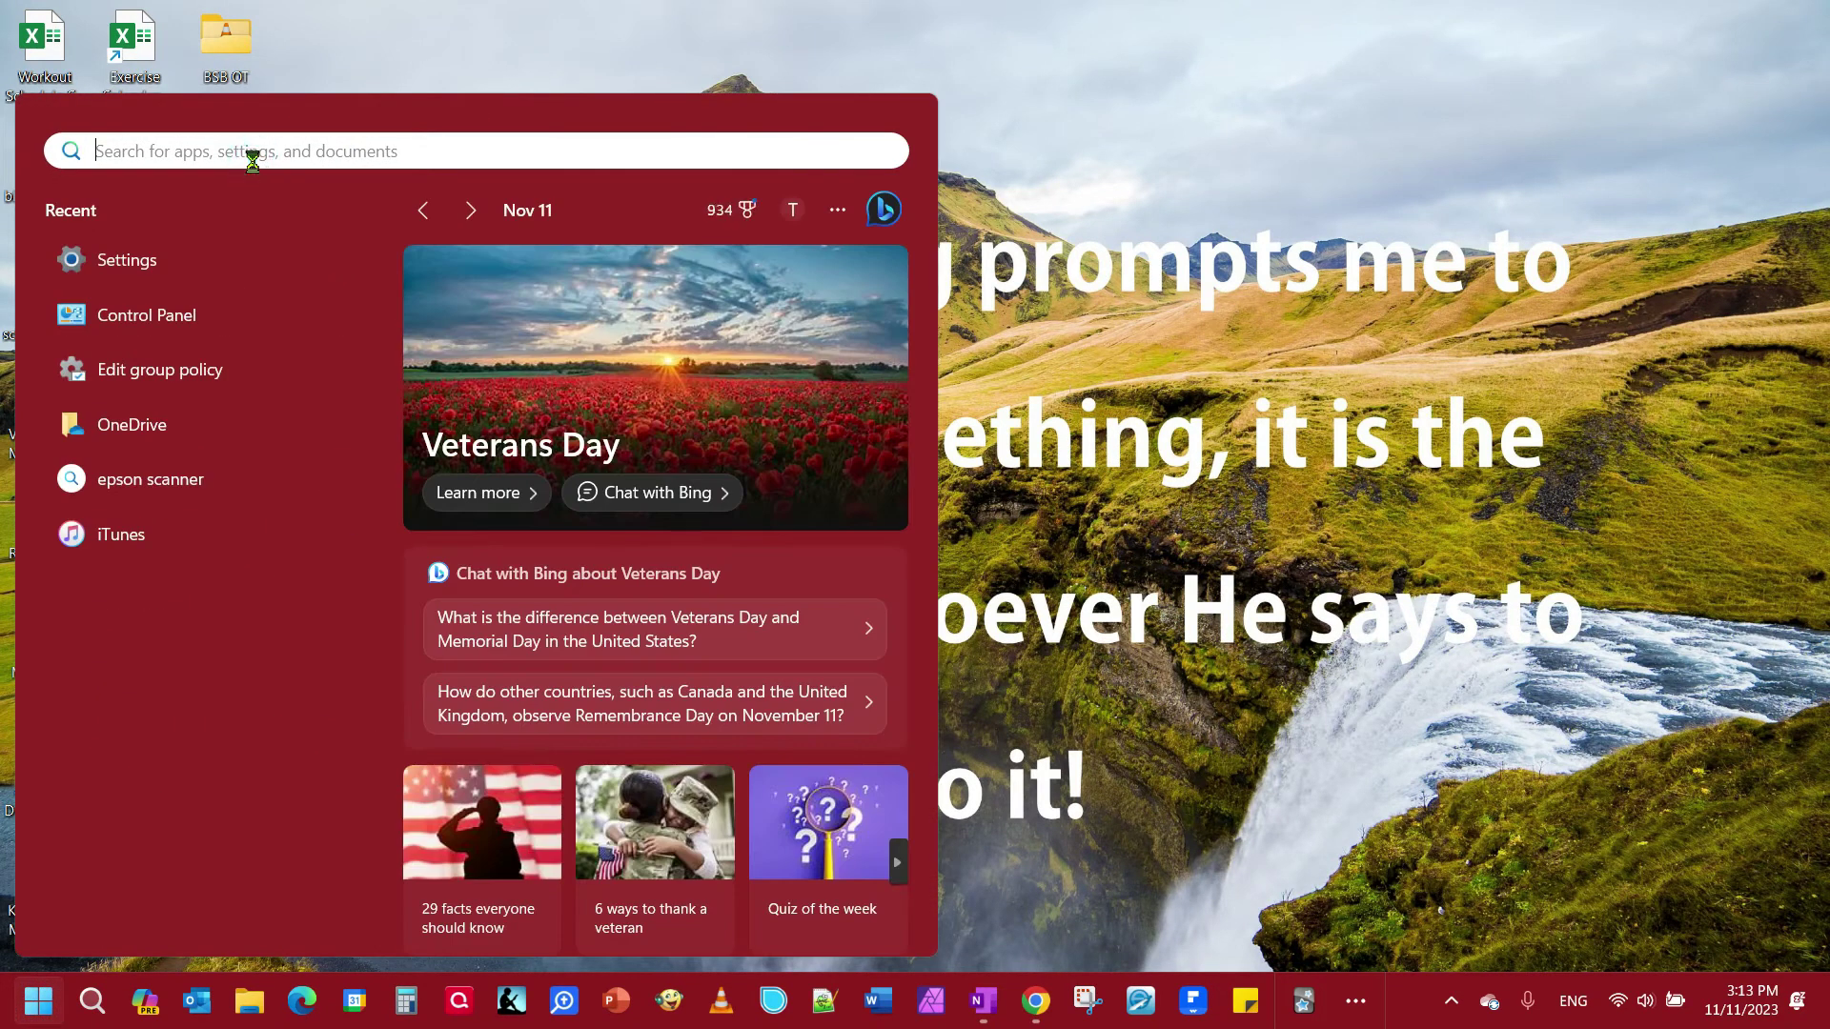
pyautogui.write('group')
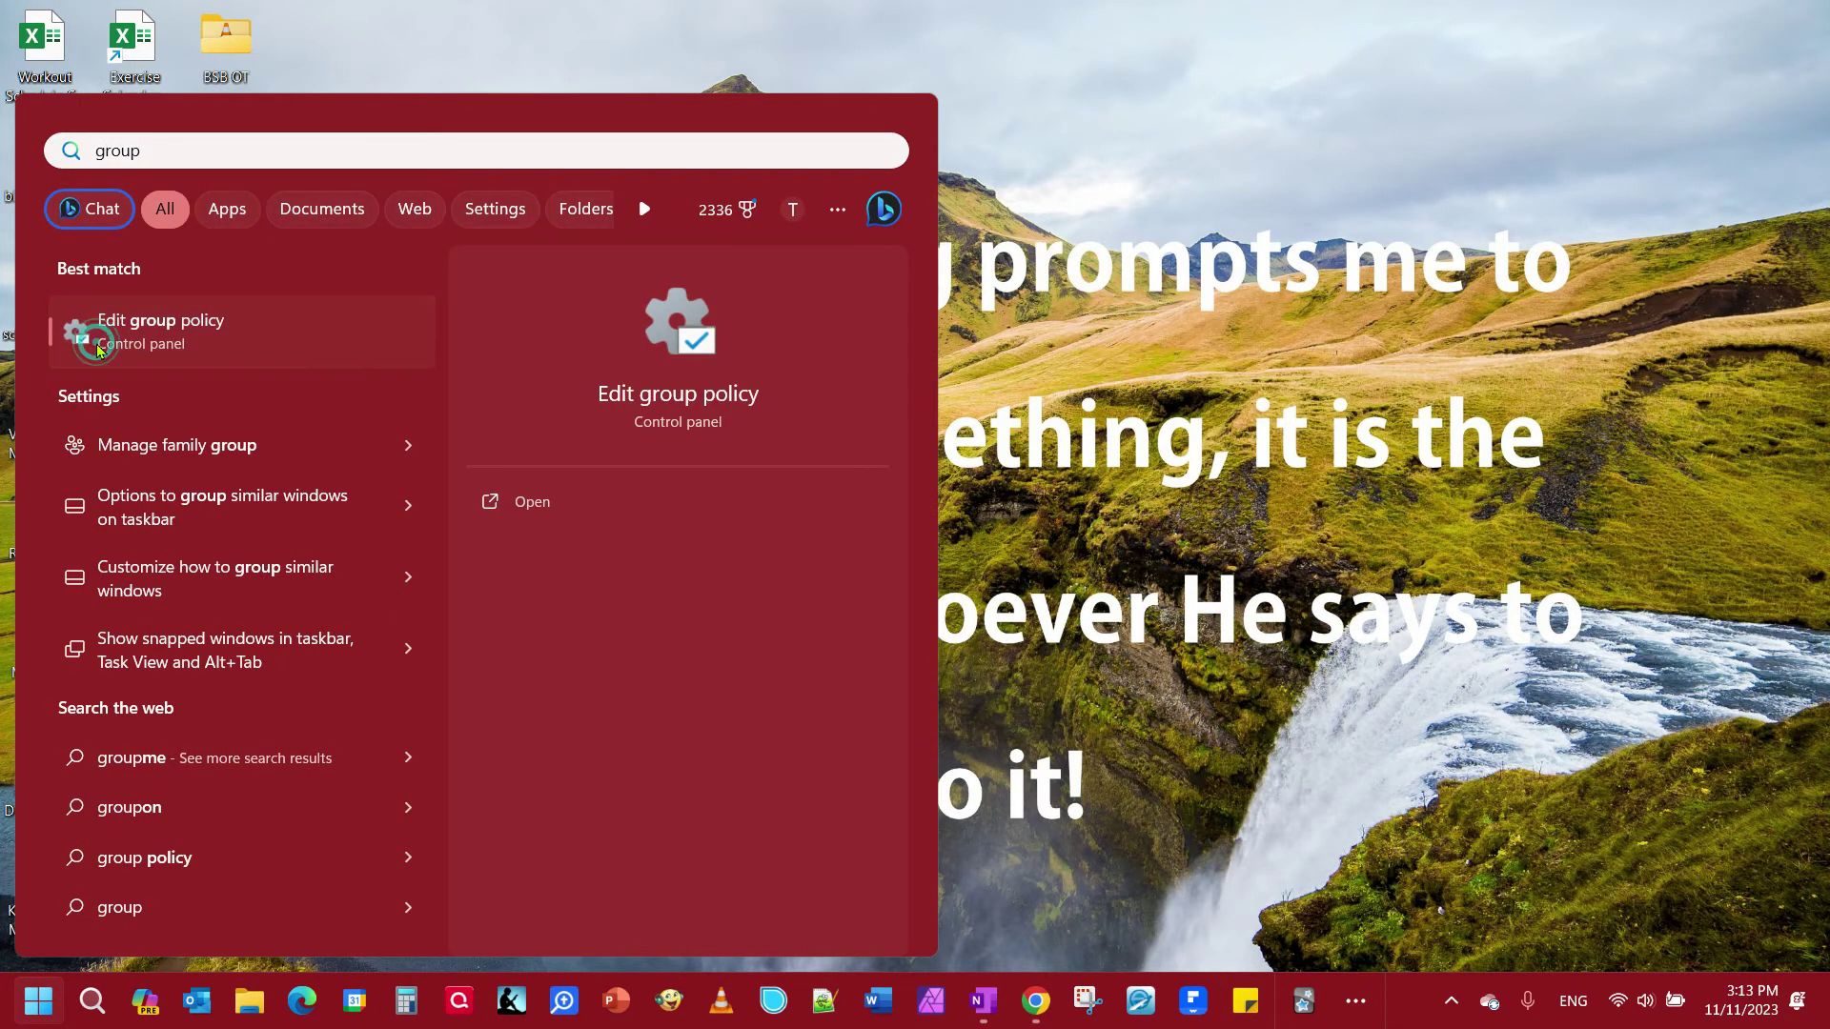
pyautogui.click(98, 345)
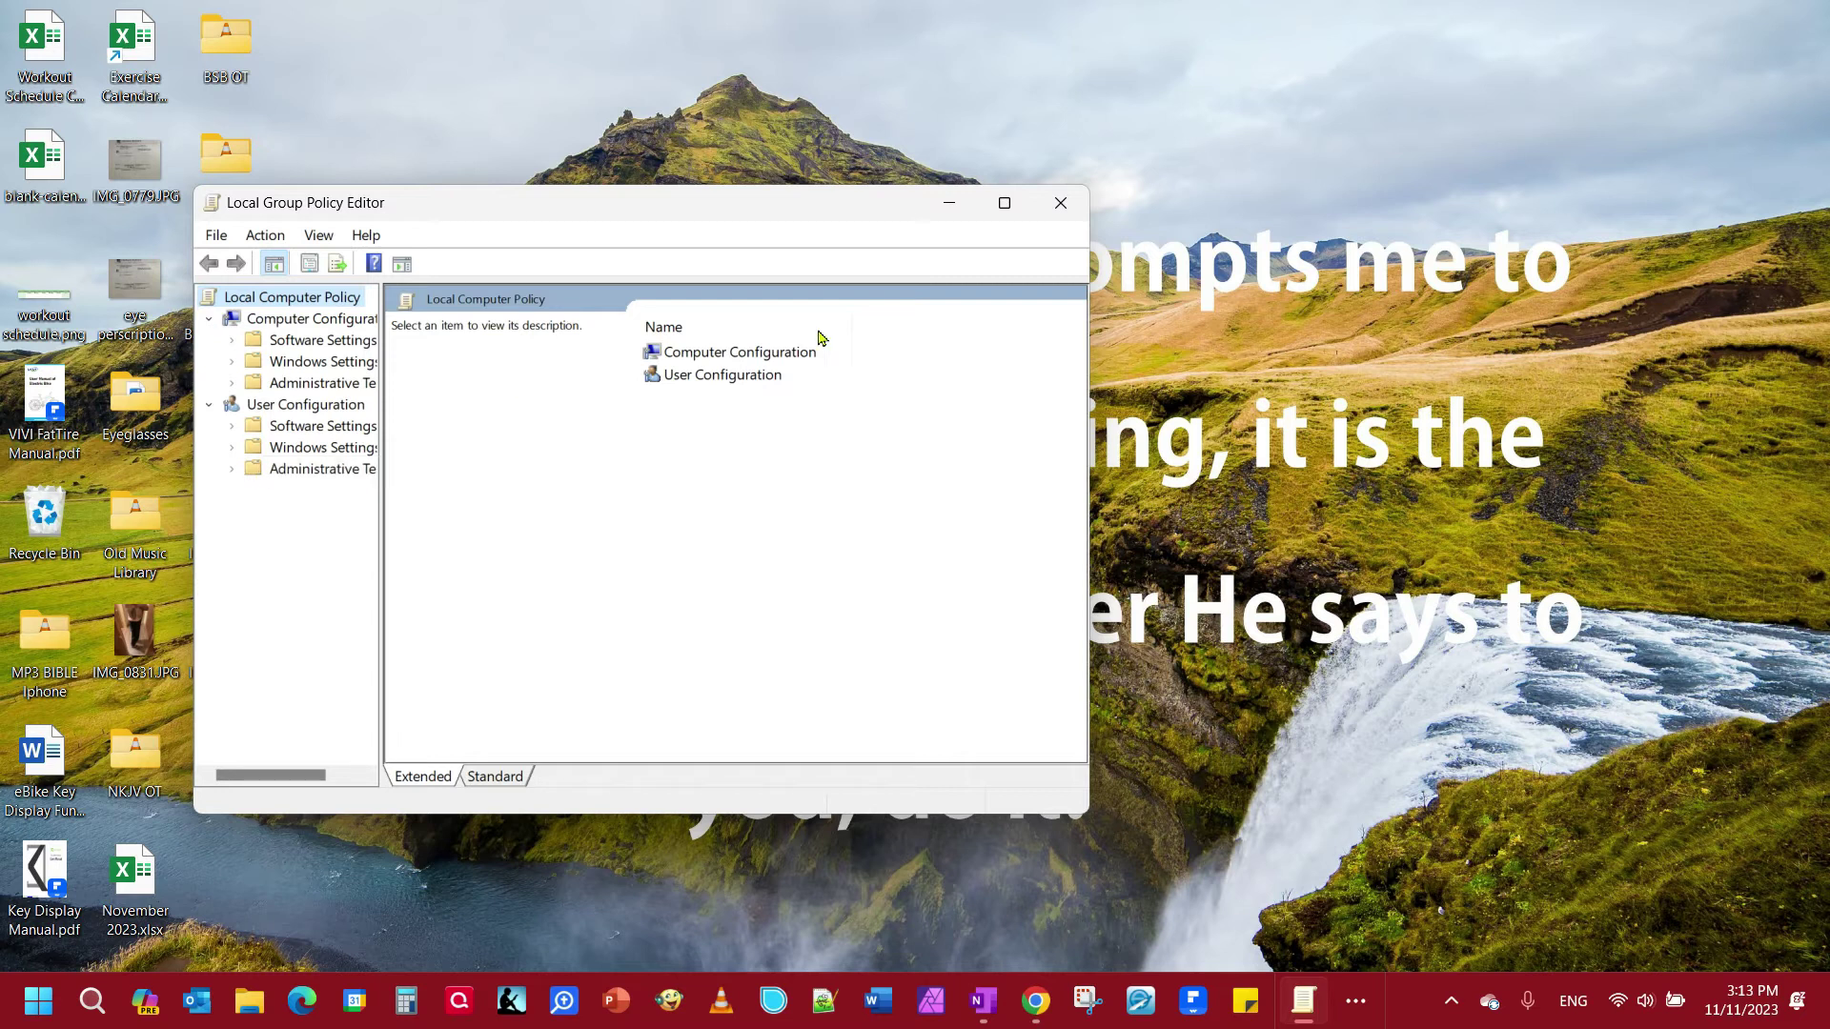
# - Maximize the editor, widen the tree, and select Turn off Windows Copilot in the Windows Copilot folder
pyautogui.click(1005, 208)
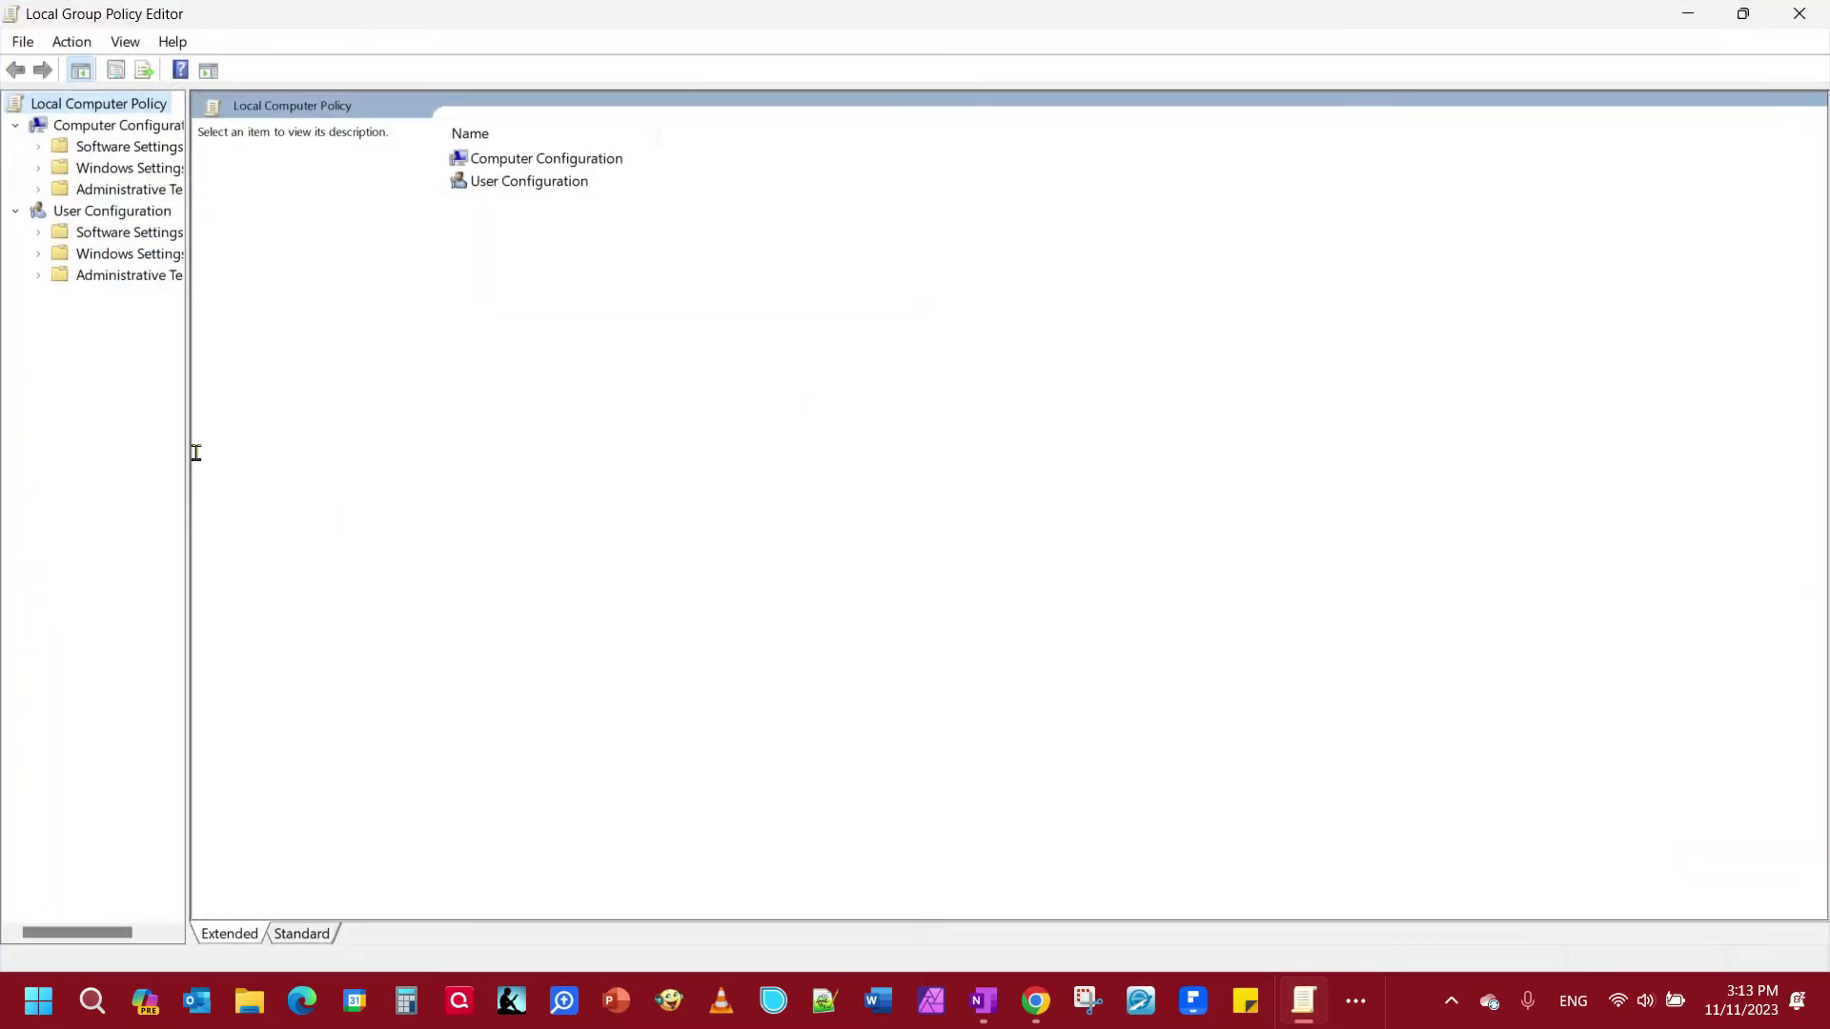
pyautogui.moveTo(184, 450); pyautogui.dragTo(324, 434)
pyautogui.click(38, 275)
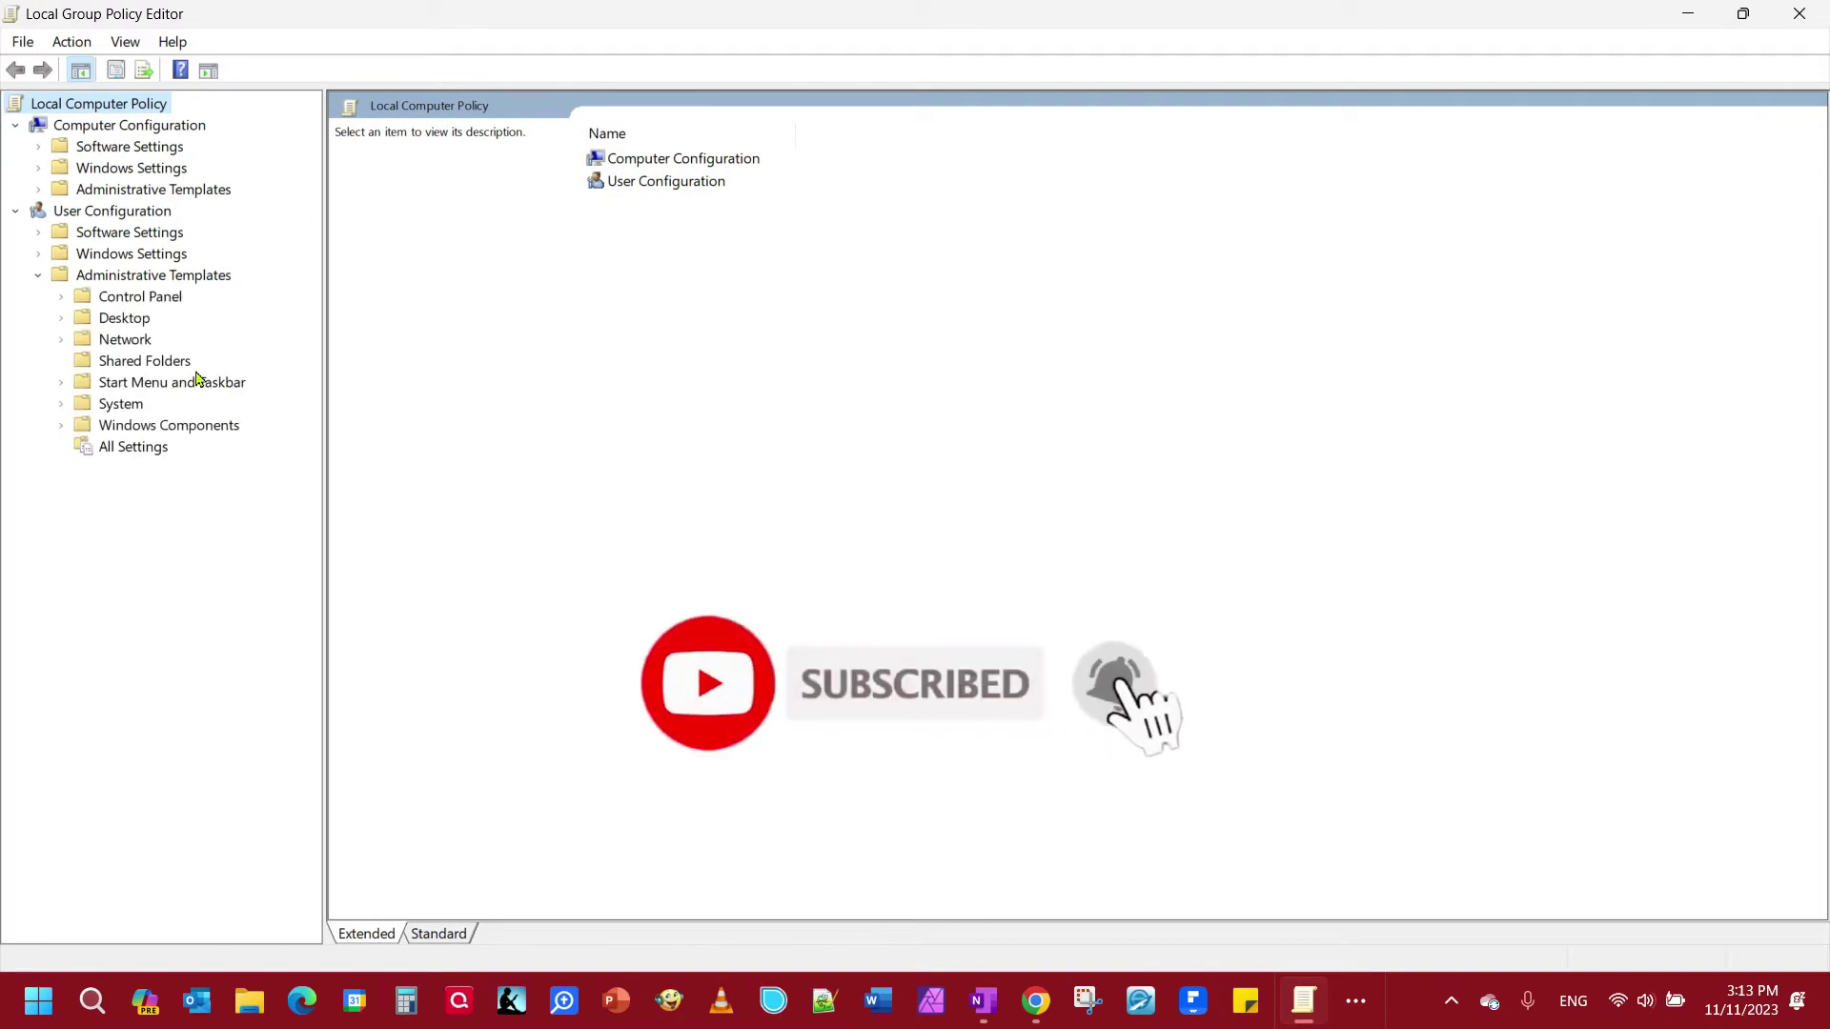
pyautogui.click(61, 425)
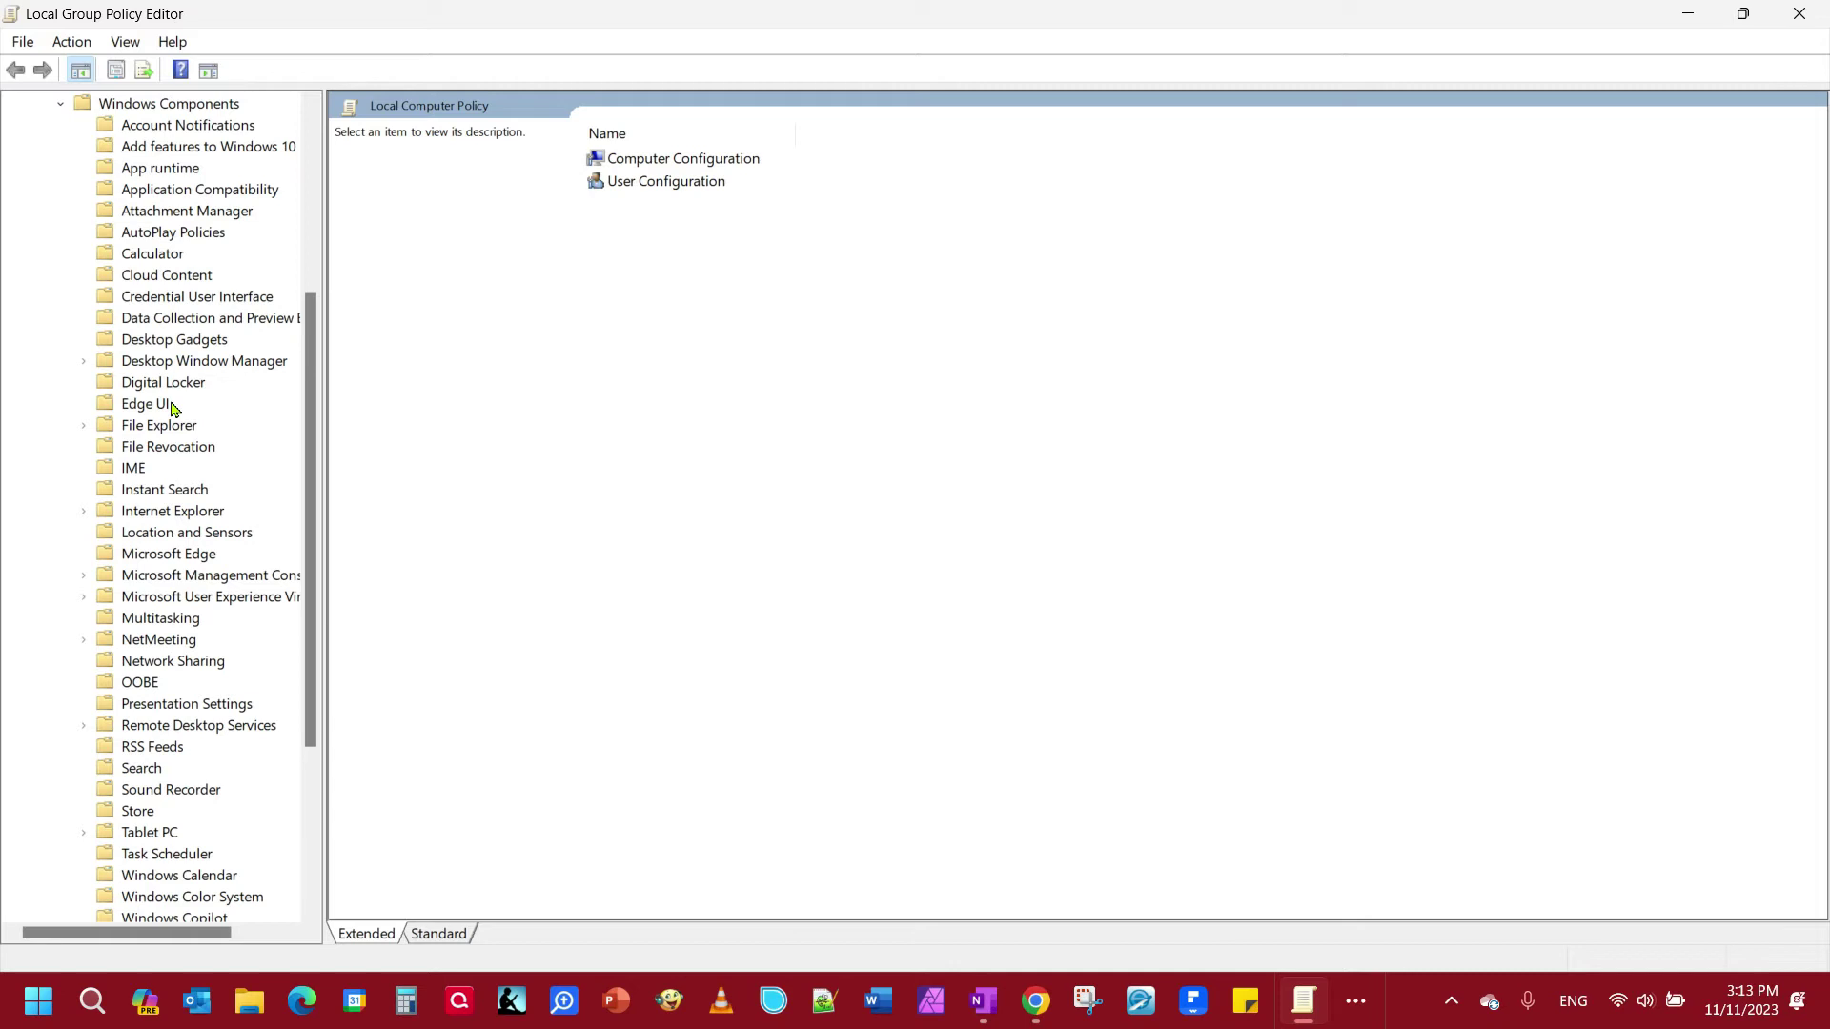
pyautogui.scroll(-4, 172, 408)
pyautogui.click(174, 661)
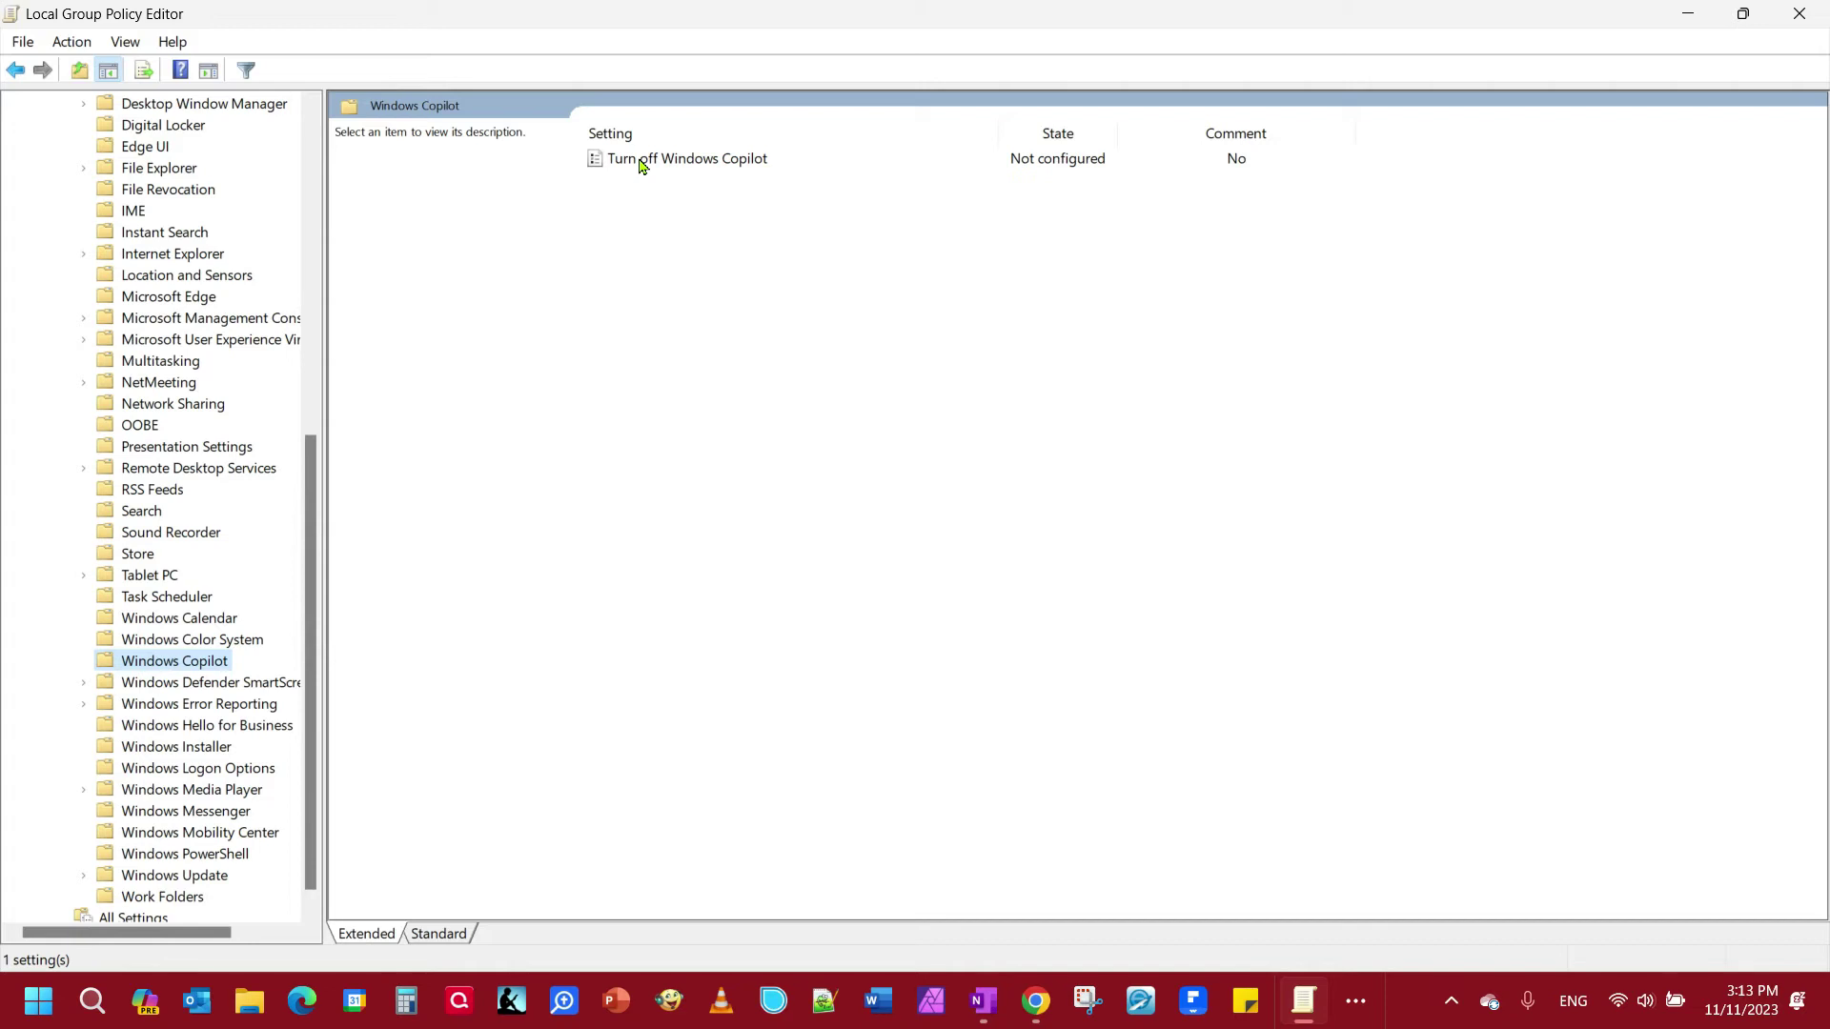
pyautogui.click(640, 162)
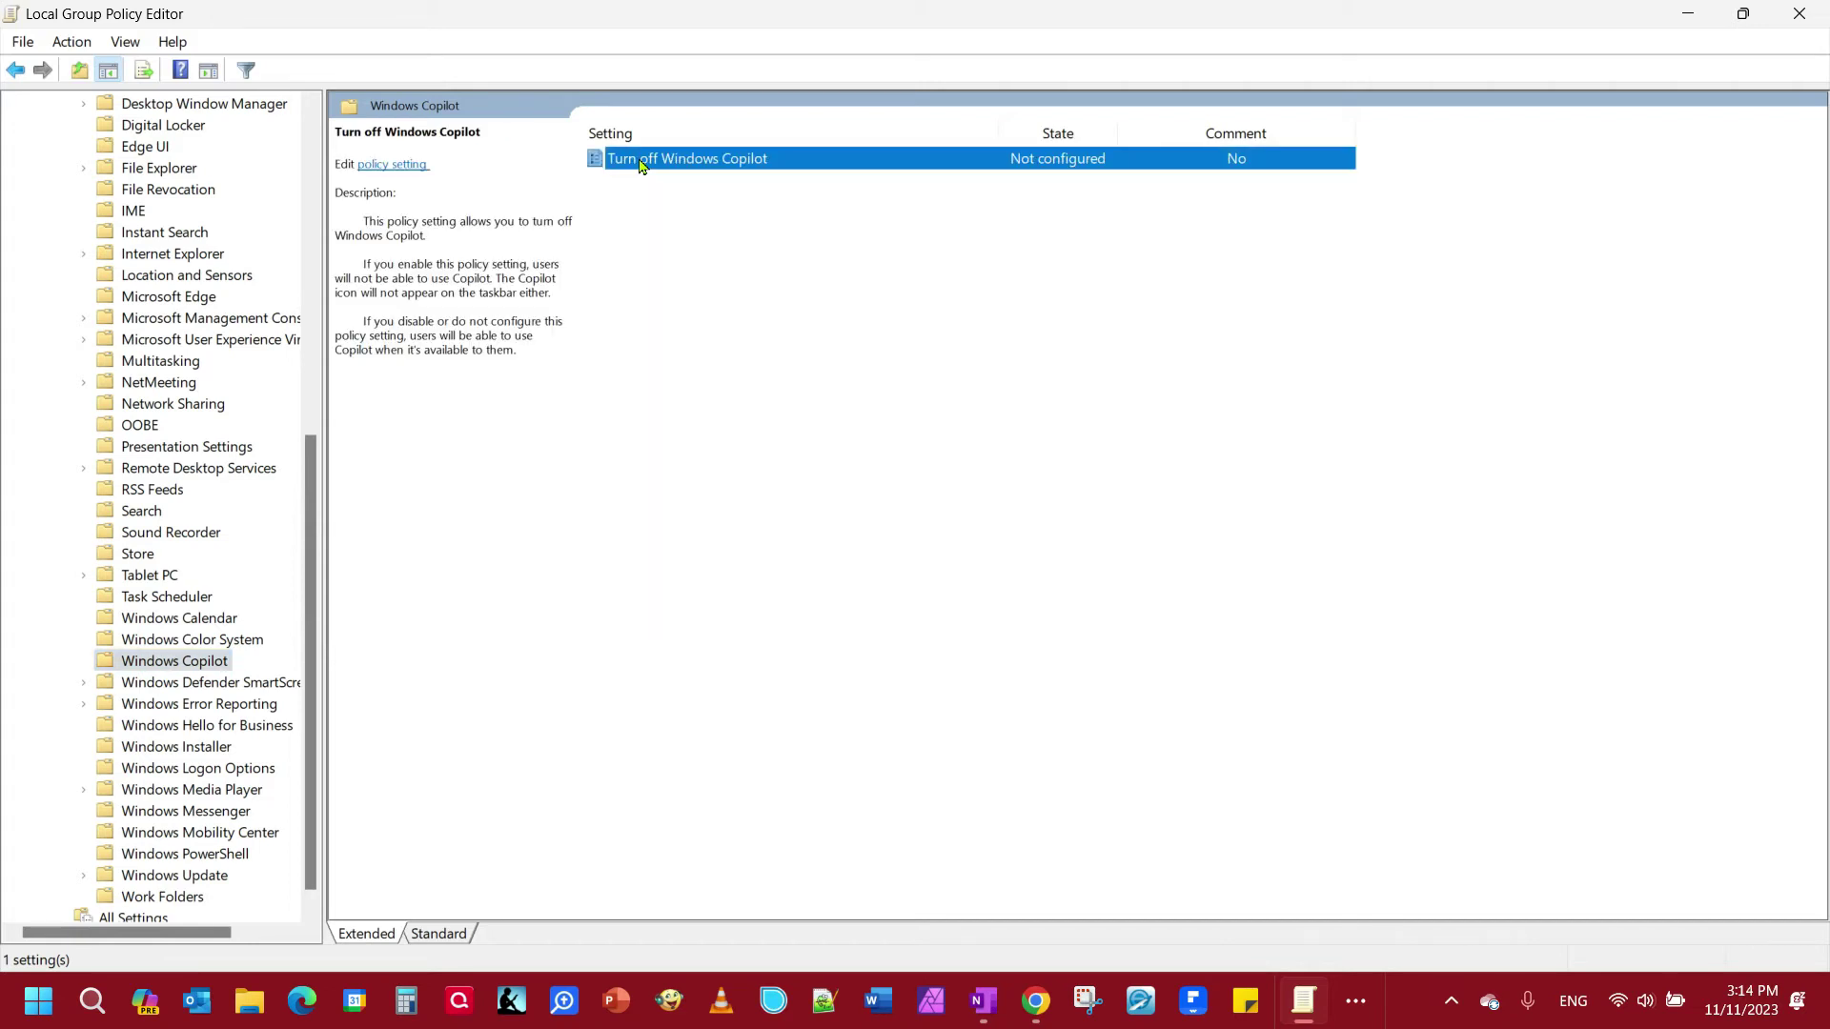
pyautogui.rightClick(641, 164)
# - Set the Turn off Windows Copilot policy to Enabled, apply it and confirm with OK
pyautogui.click(695, 177)
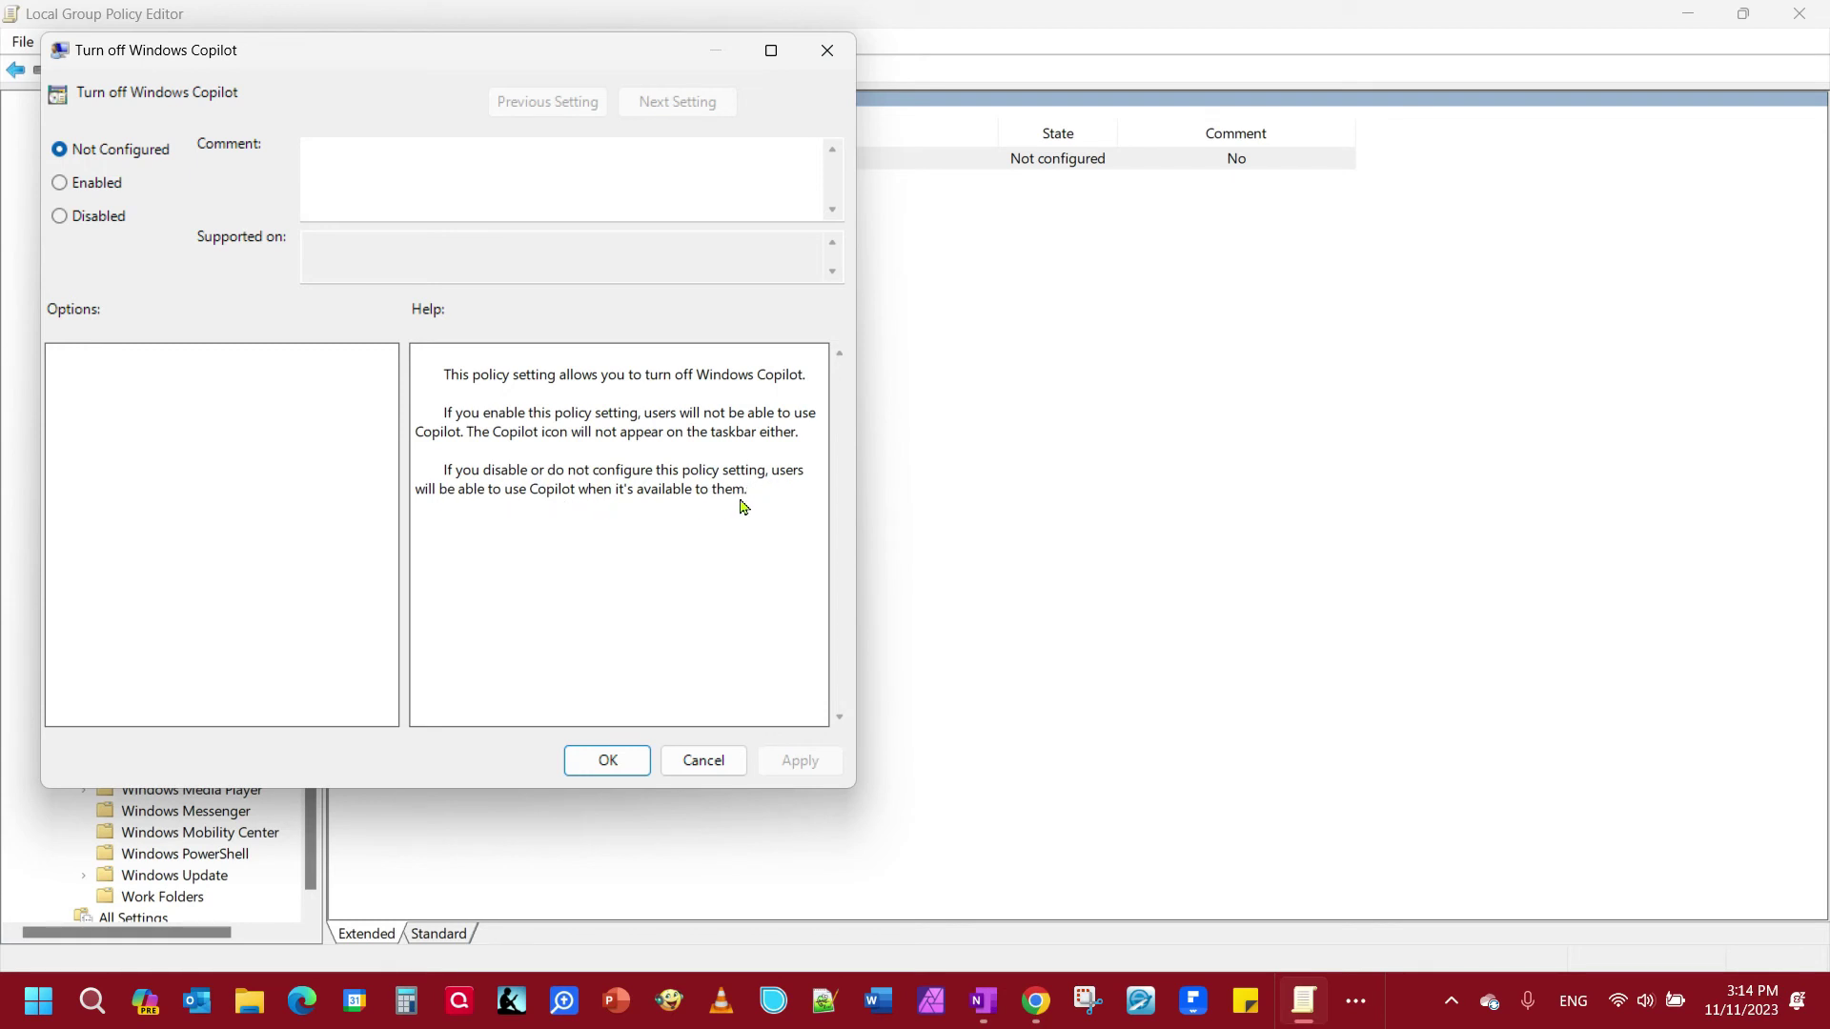
pyautogui.click(60, 184)
pyautogui.click(806, 762)
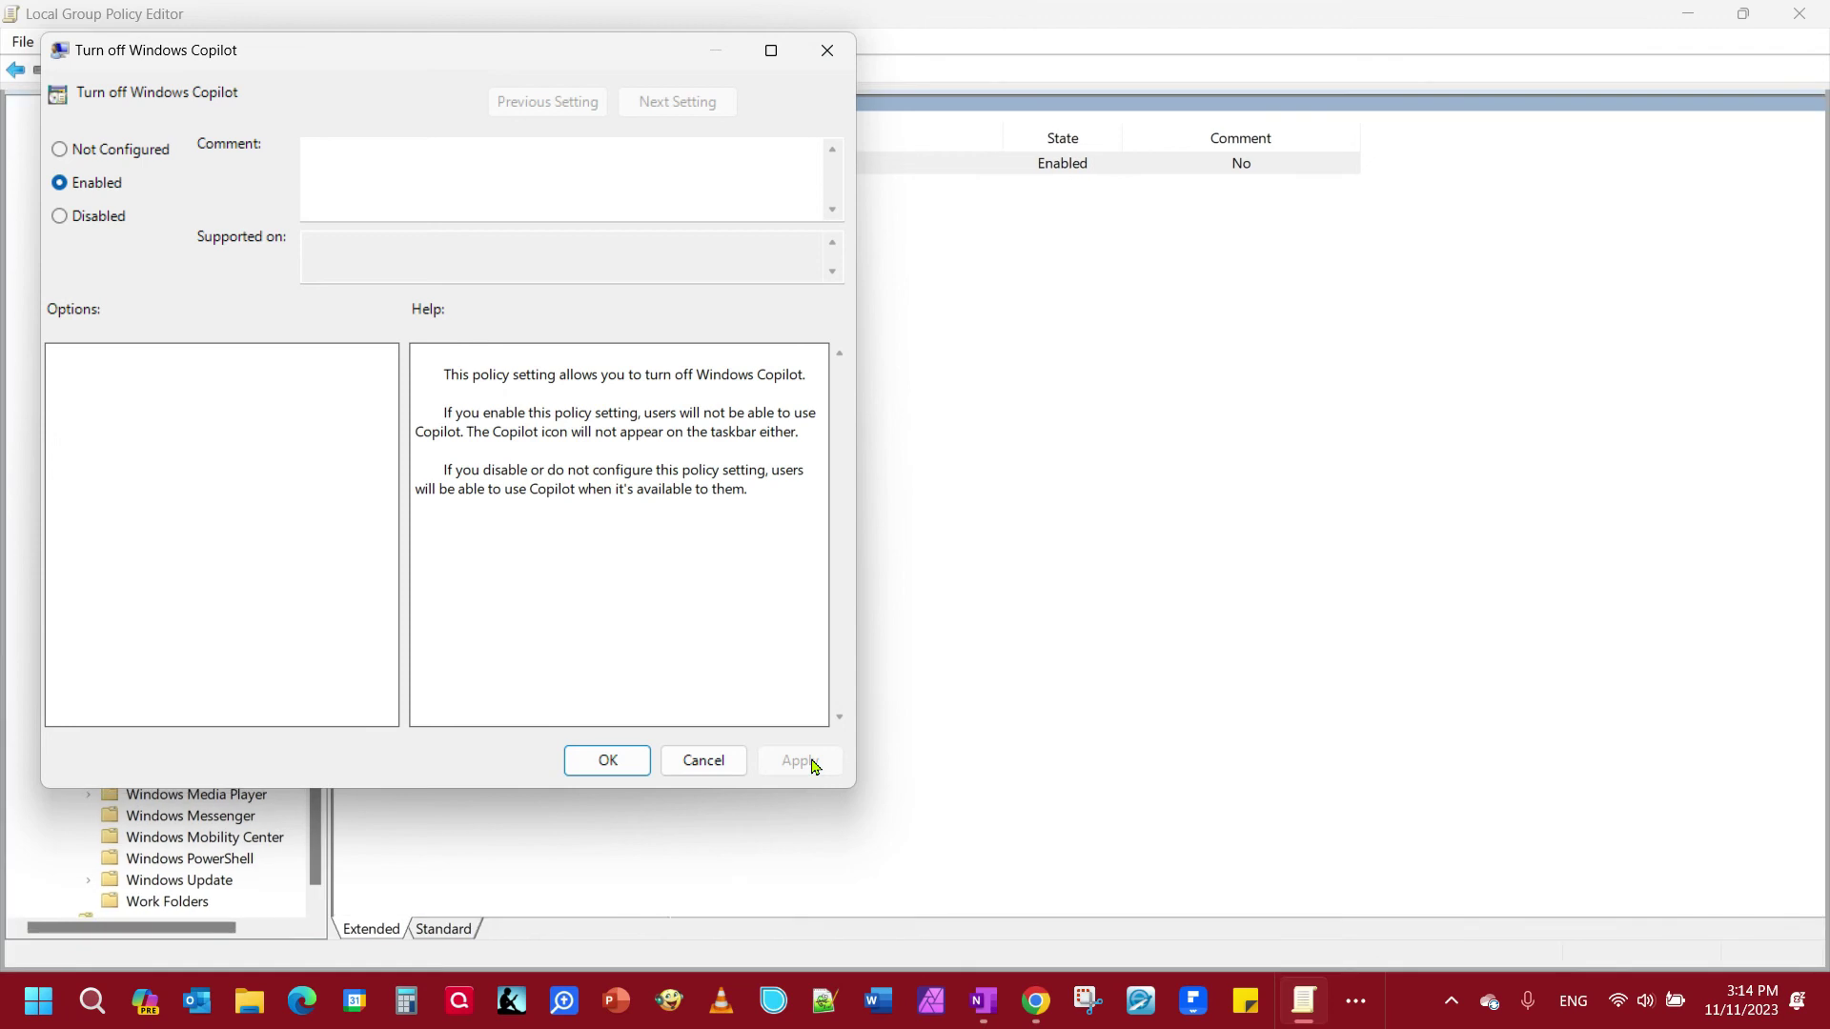
pyautogui.click(611, 763)
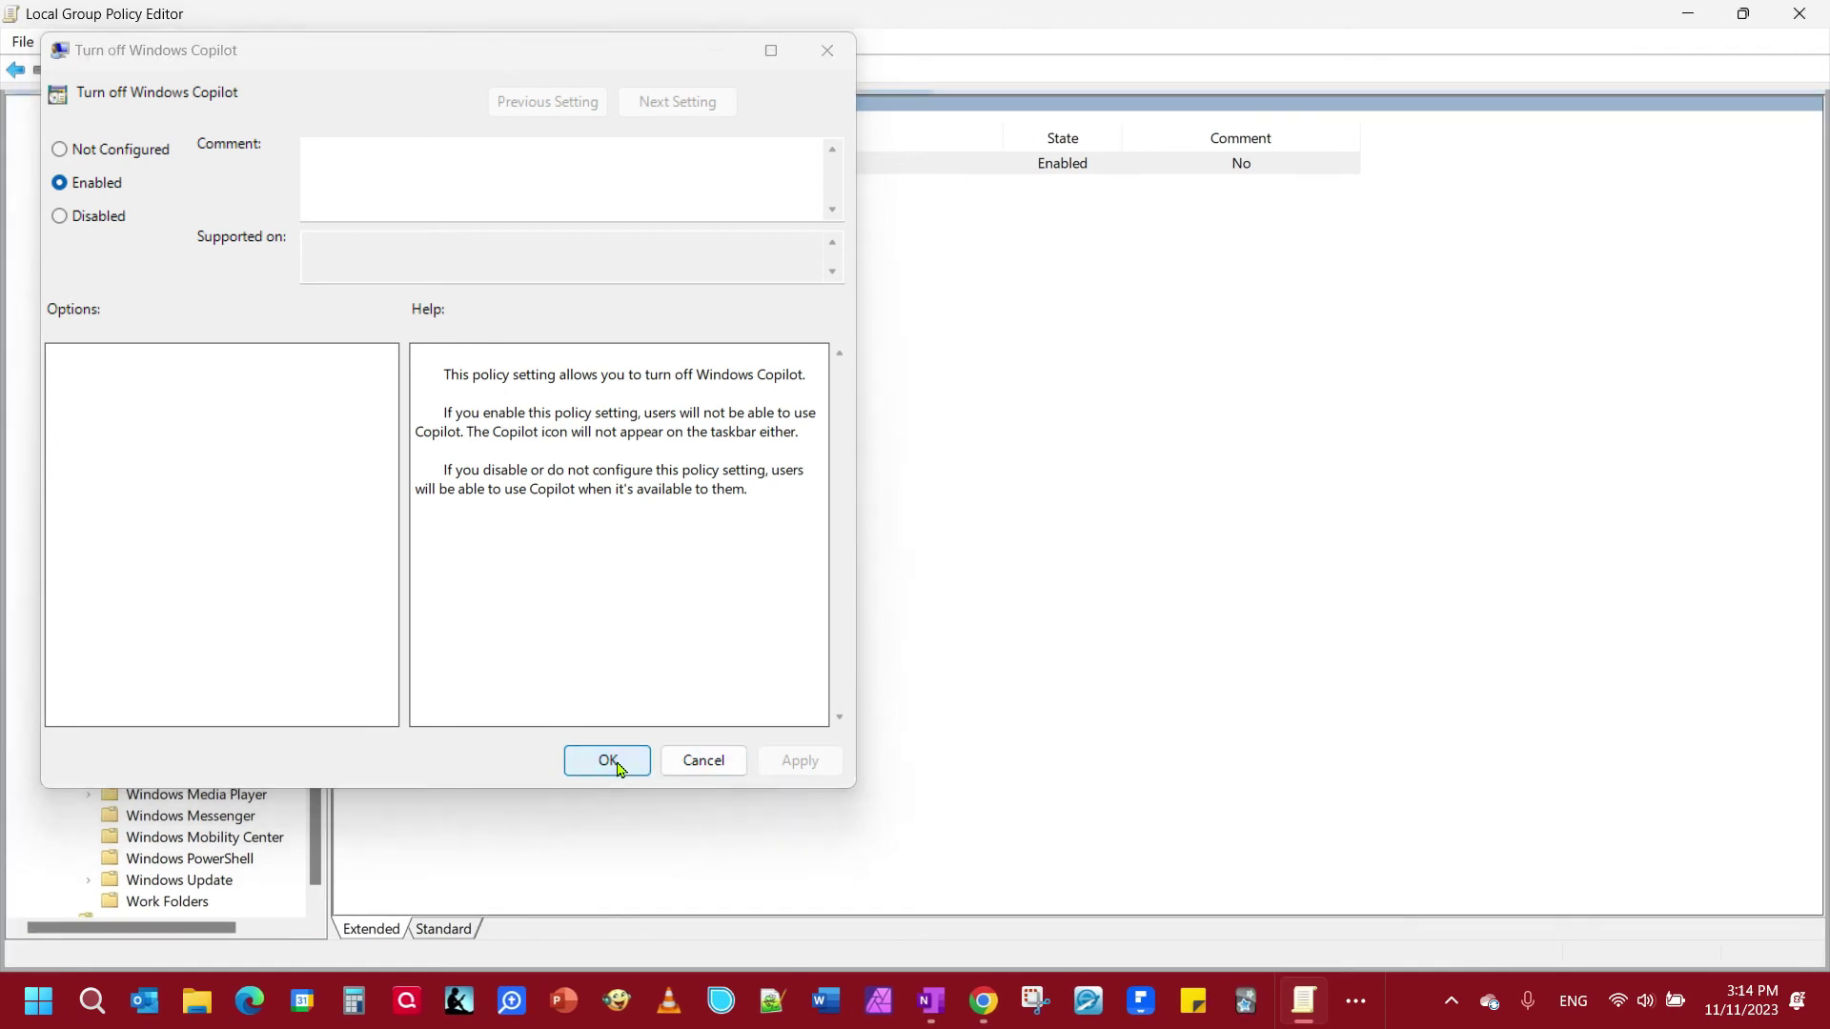
# - Close the Local Group Policy Editor window to return to the desktop
pyautogui.click(1798, 13)
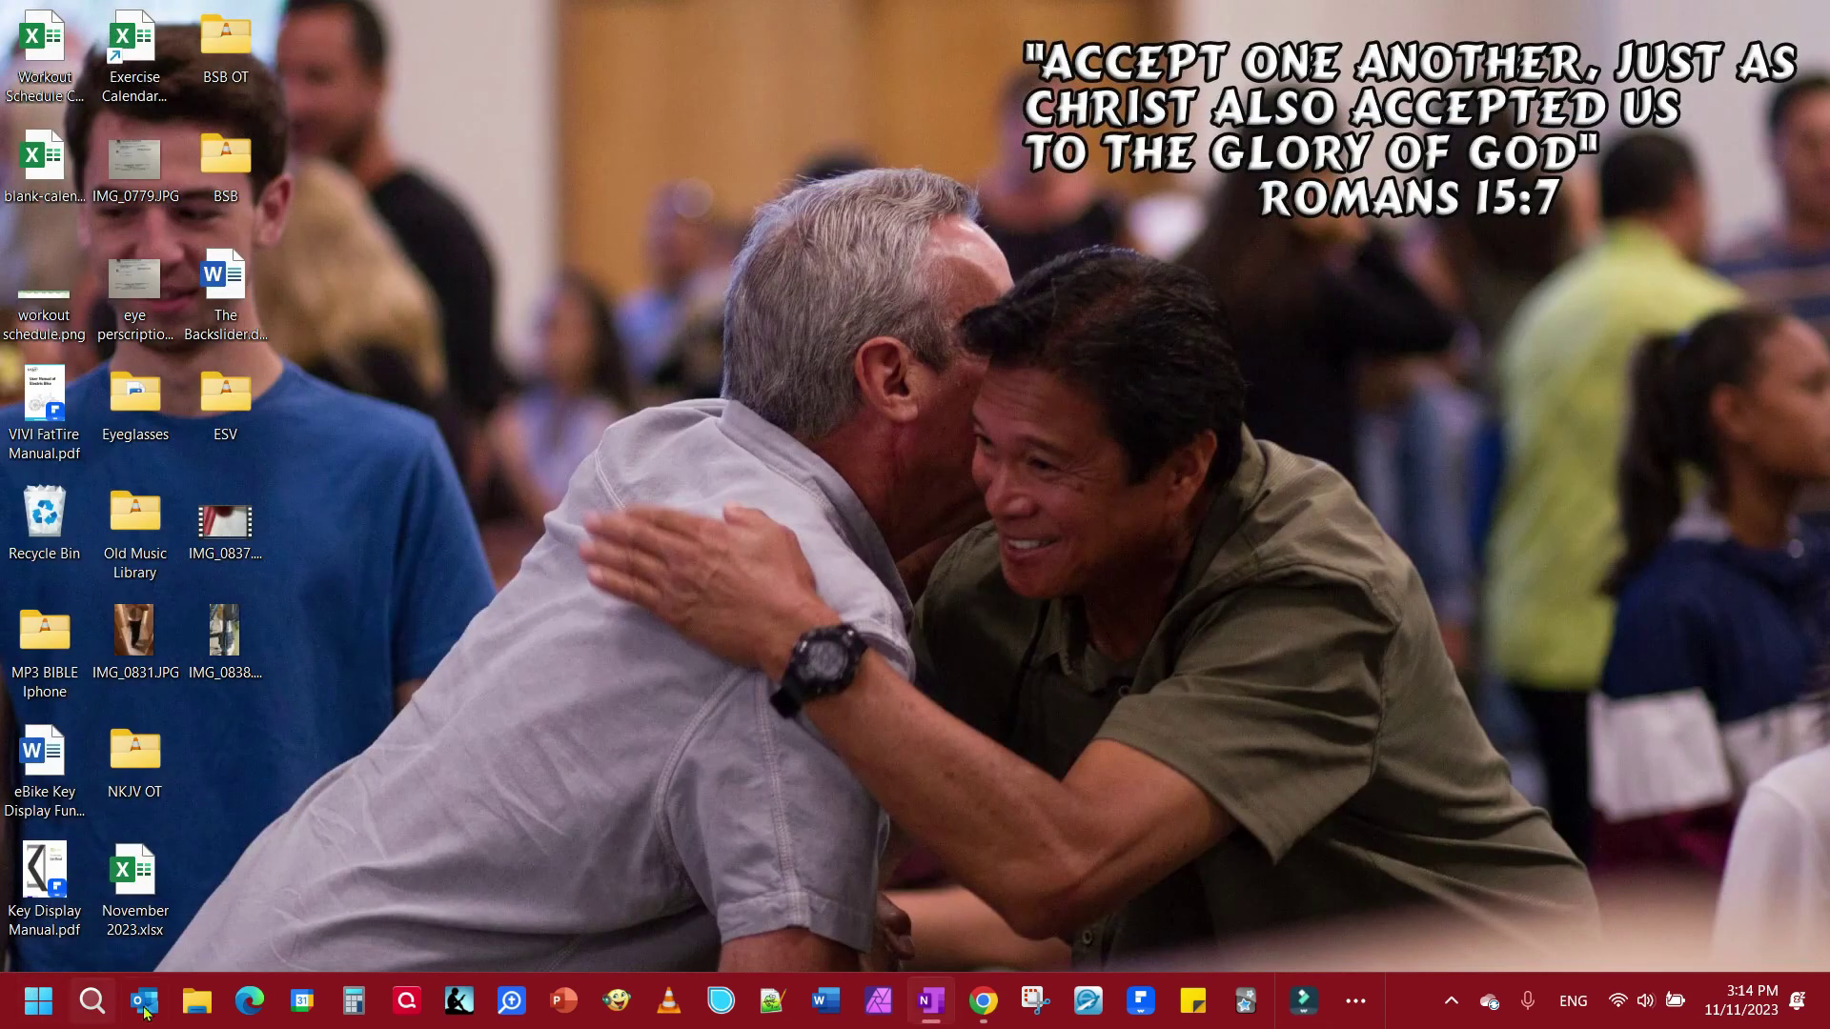